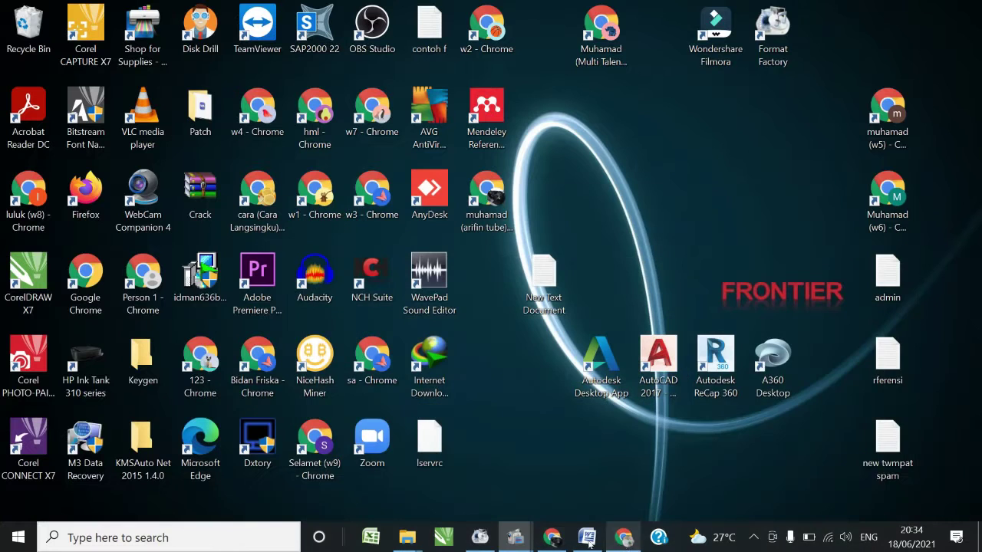
In Google Chrome, search Google for "blogger" and open the Blogger.com site from the results.
left_click(552, 538)
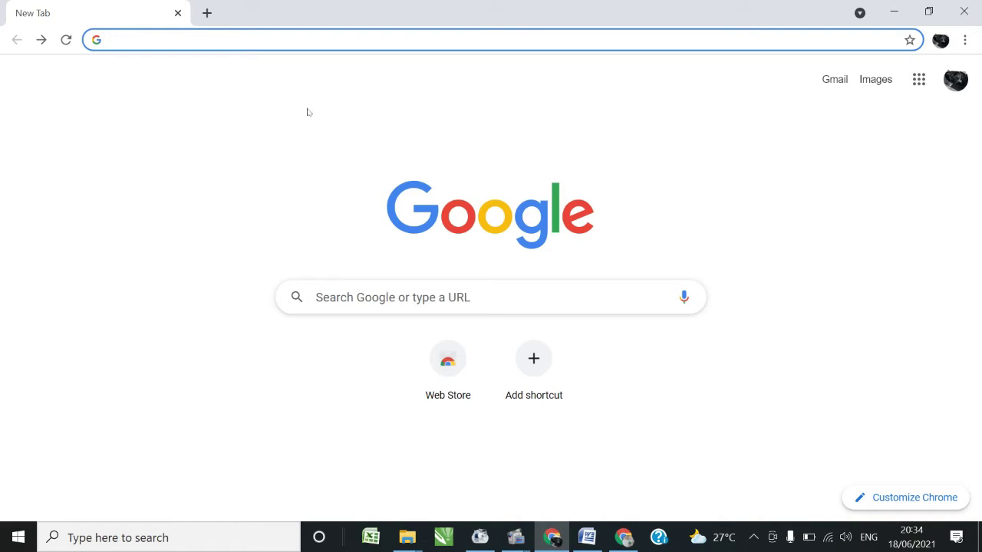
left_click(332, 297)
type("b")
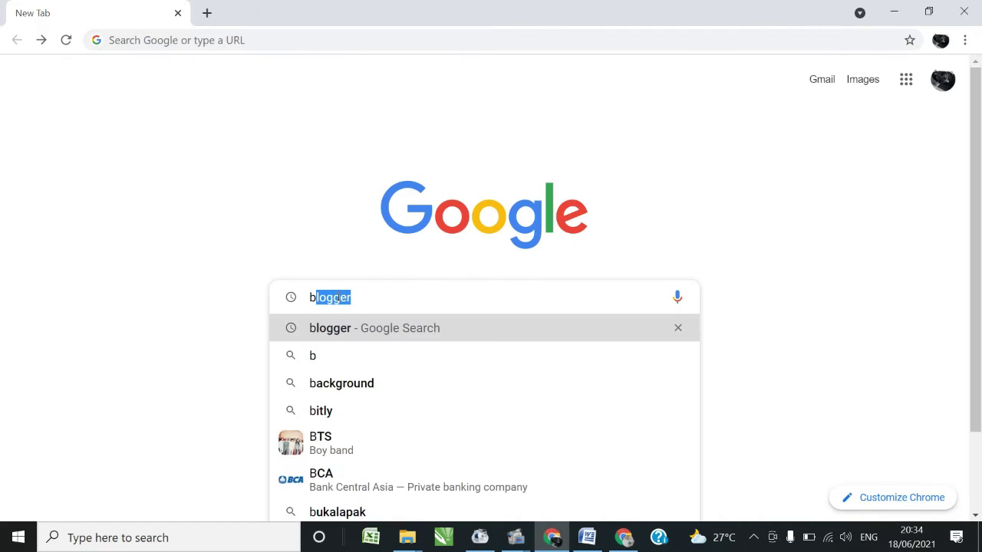
type("logg")
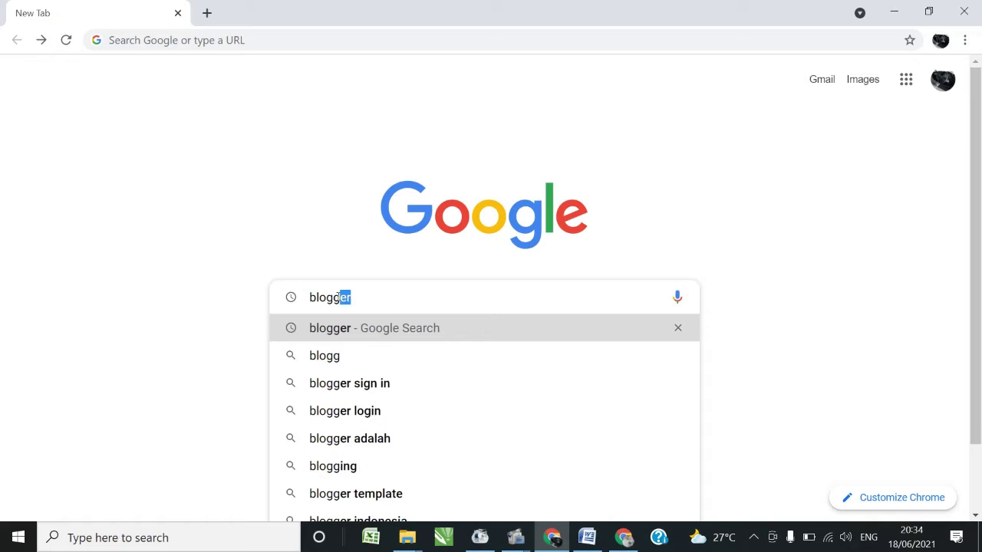
key("Return")
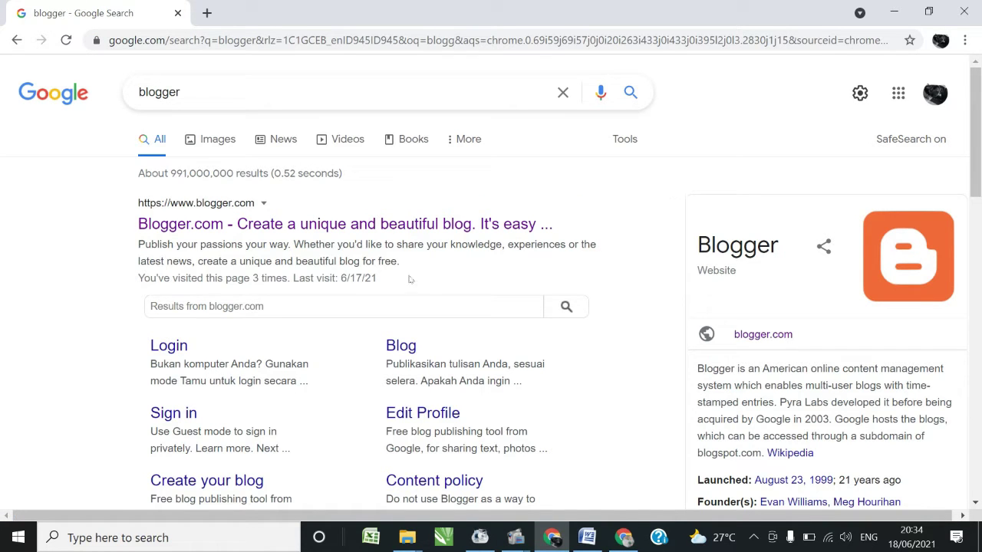
left_click(447, 226)
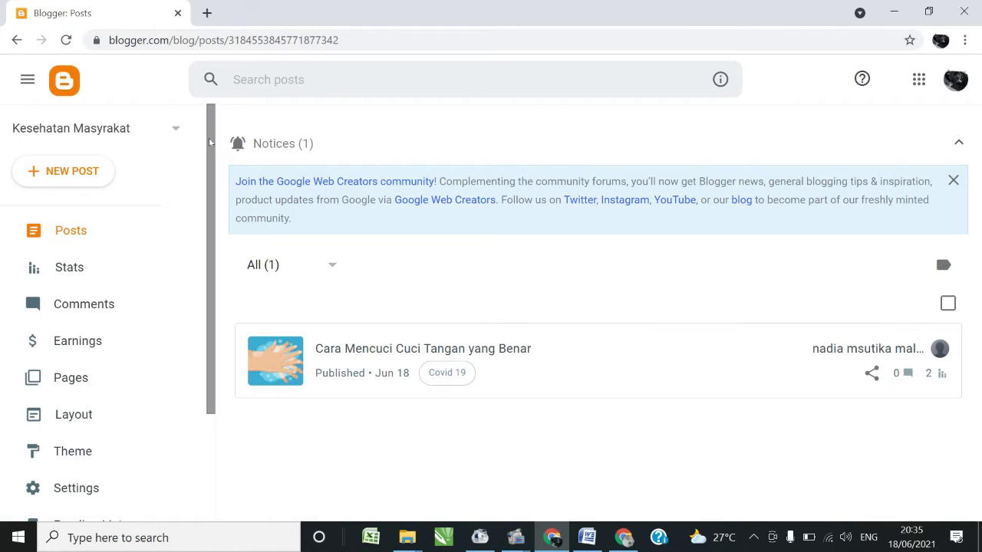
Open the published Kesehatan Masyrakat blog and look over its home page from start to end.
left_click_drag(210, 150, 207, 260)
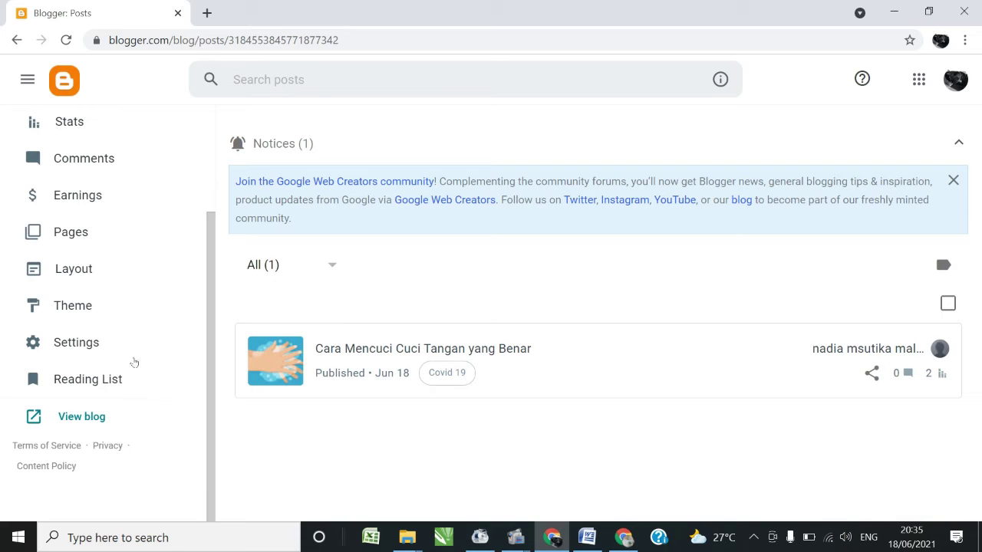
left_click(69, 417)
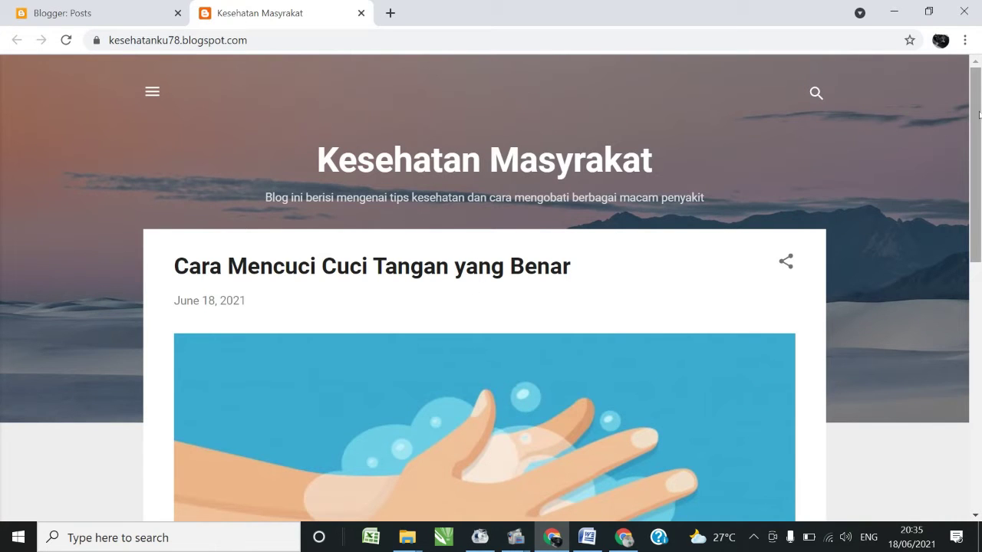
scroll(978, 115, "down", 3)
scroll(978, 115, "up", 3)
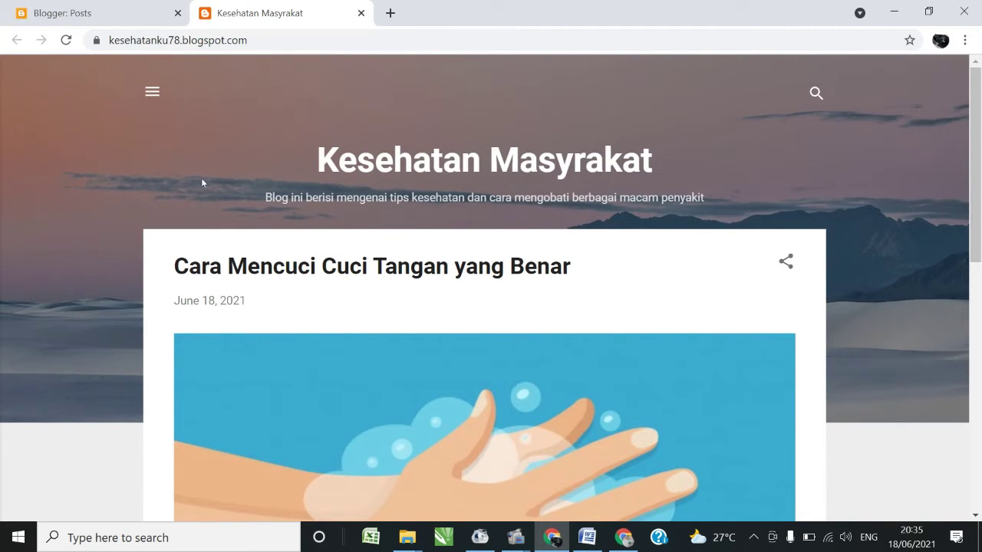
Apply the Antique variant of the Notable theme to the Kesehatan Masyrakat blog in Blogger.
left_click(89, 10)
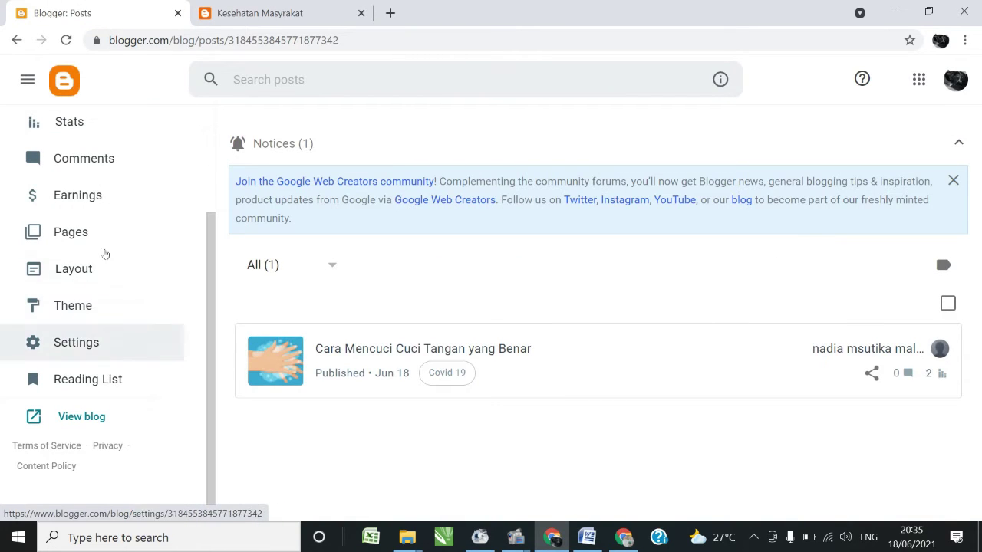
left_click(89, 308)
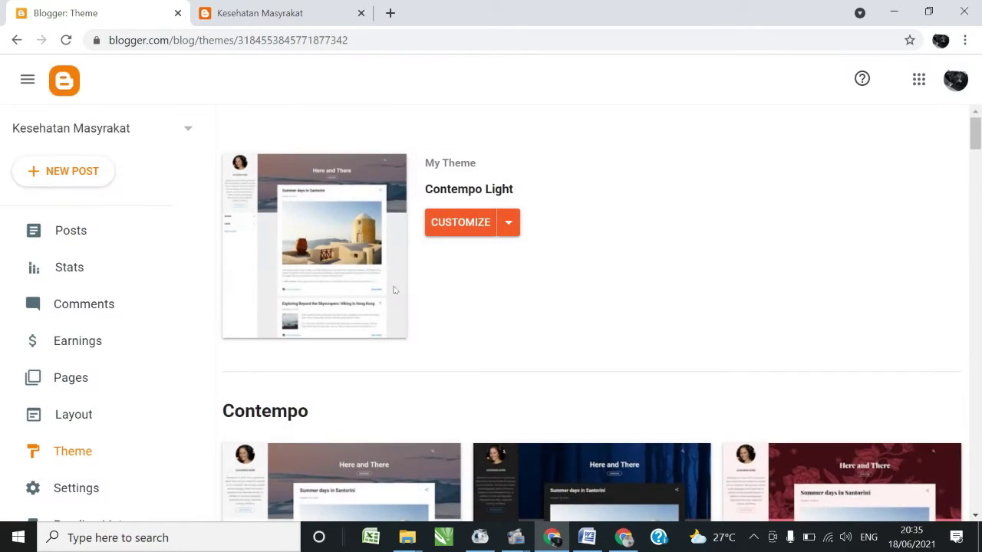
left_click_drag(978, 134, 977, 269)
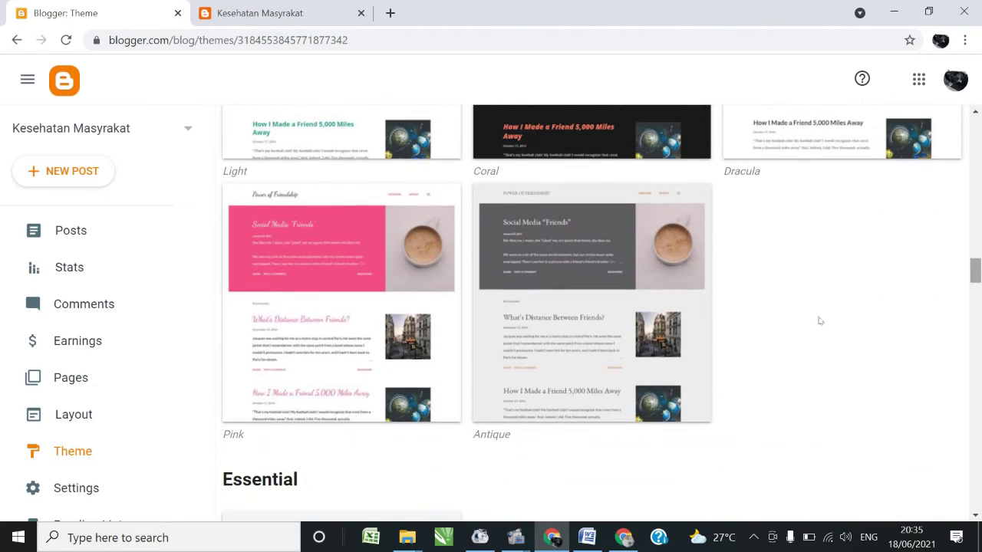
left_click(587, 349)
scroll(653, 315, "down", 1)
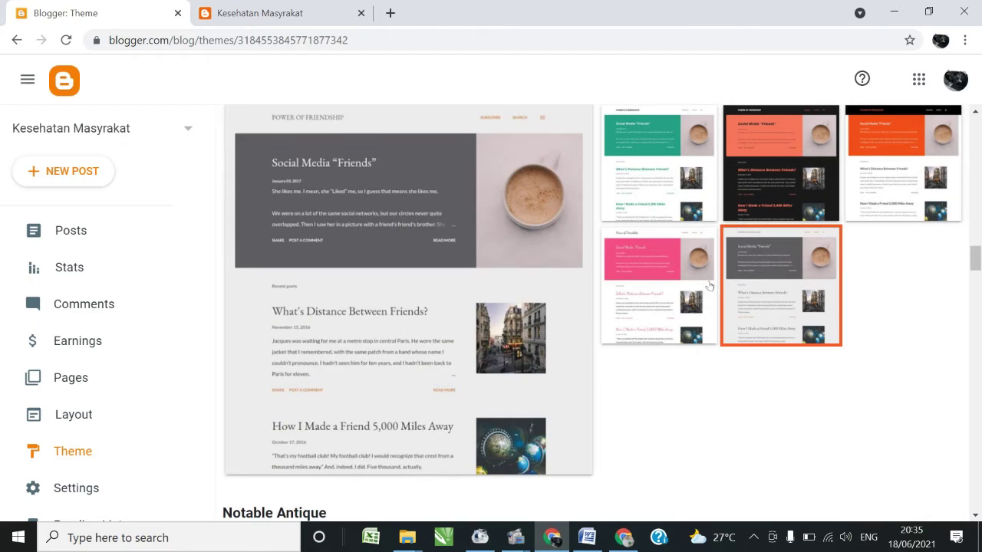
scroll(581, 370, "down", 2)
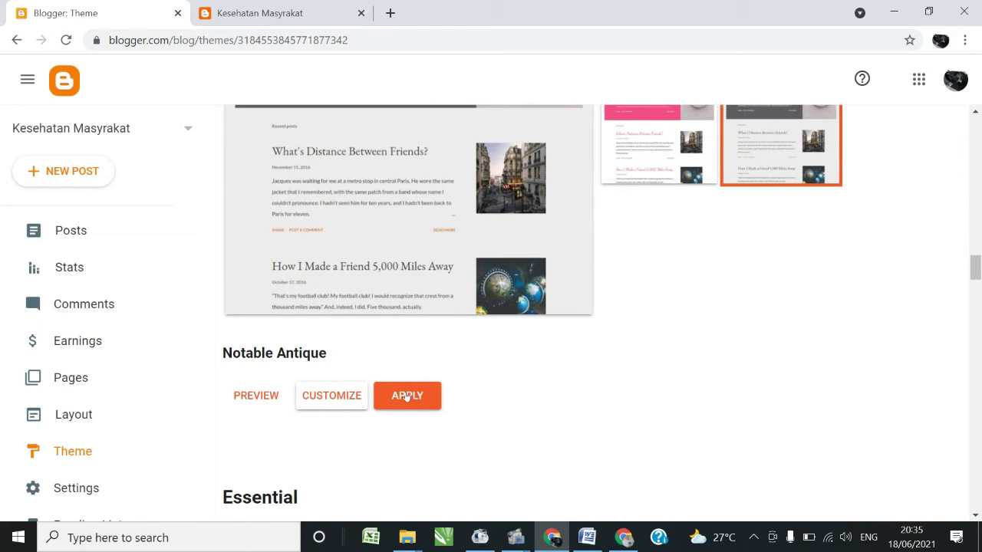
left_click(406, 396)
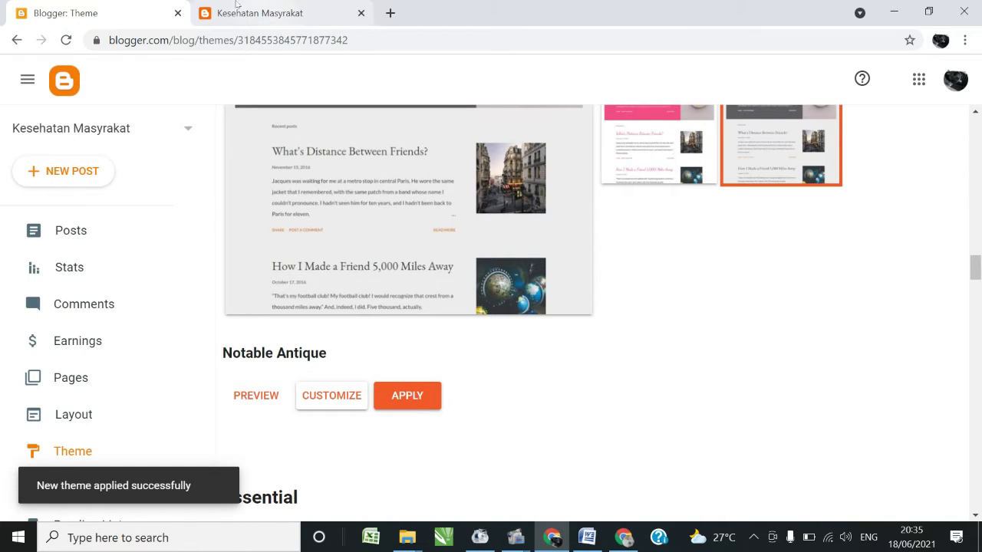
Reload the published blog and look over its home page to check the applied theme.
left_click(314, 4)
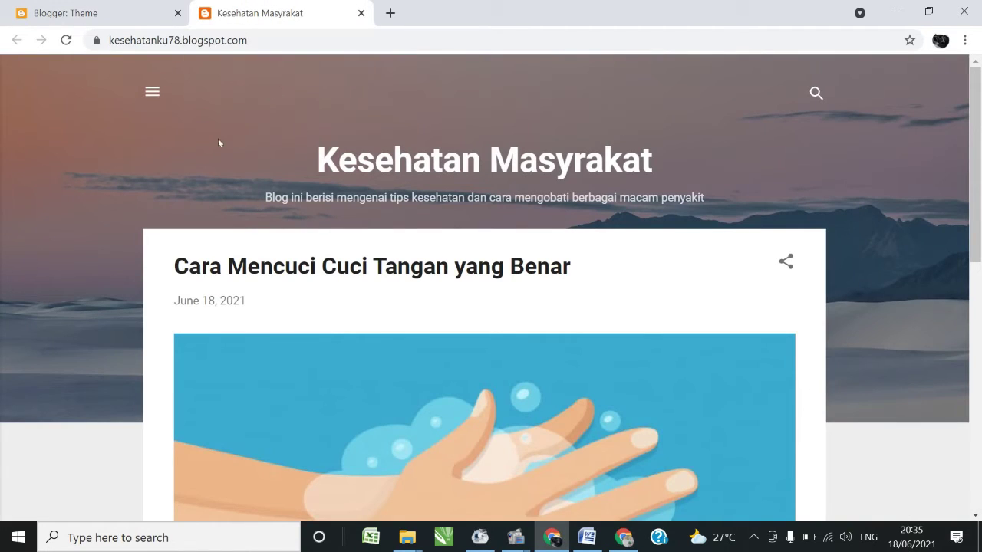
left_click(66, 40)
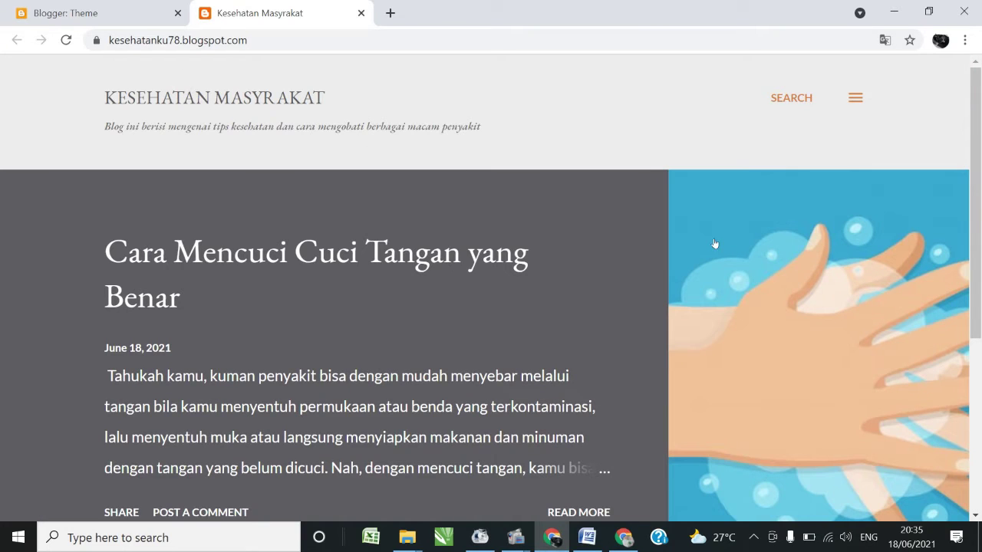
scroll(715, 244, "down", 4)
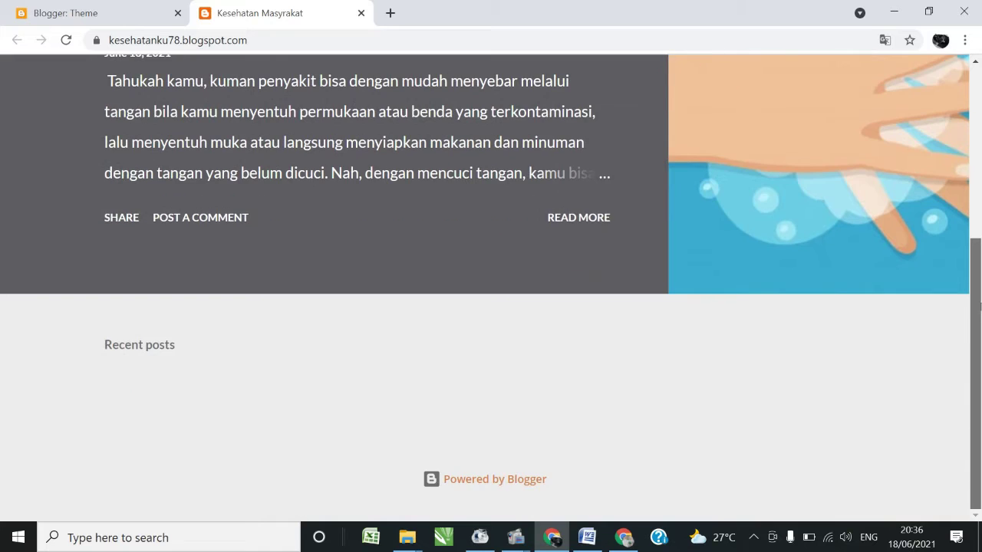
scroll(491, 292, "up", 4)
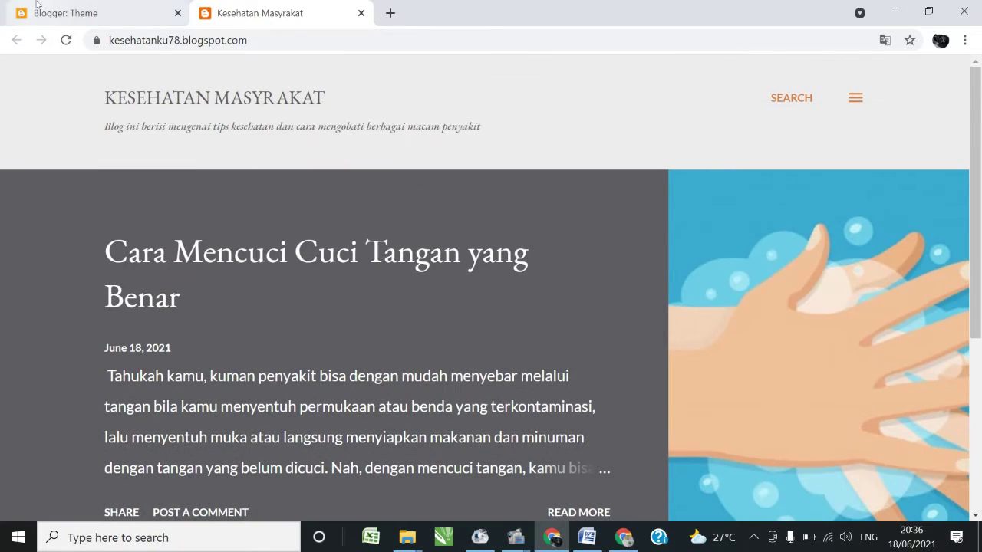
left_click(36, 4)
left_click(292, 4)
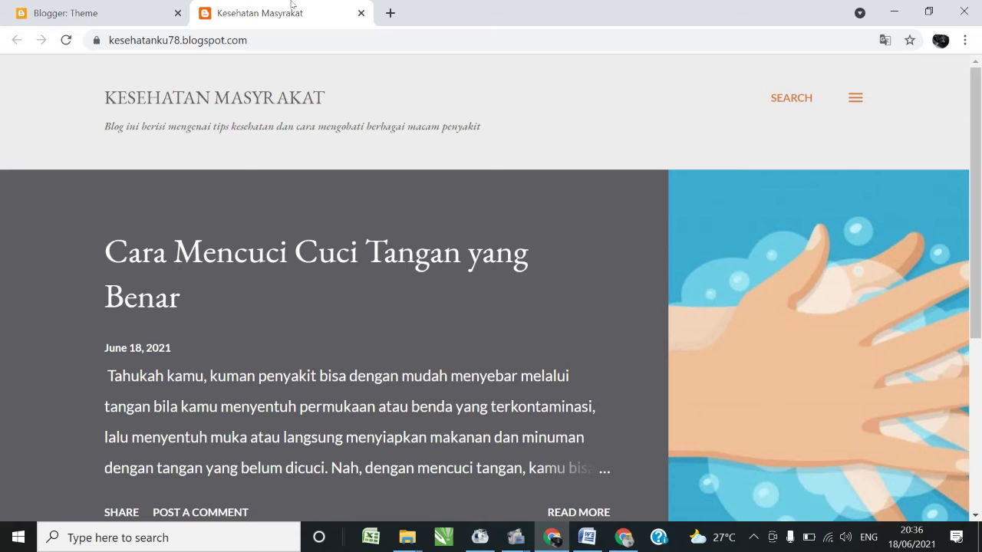
left_click(89, 5)
left_click(221, 5)
Search for "btemplate" in a new browser tab and open the BTemplates site from the results.
left_click(391, 13)
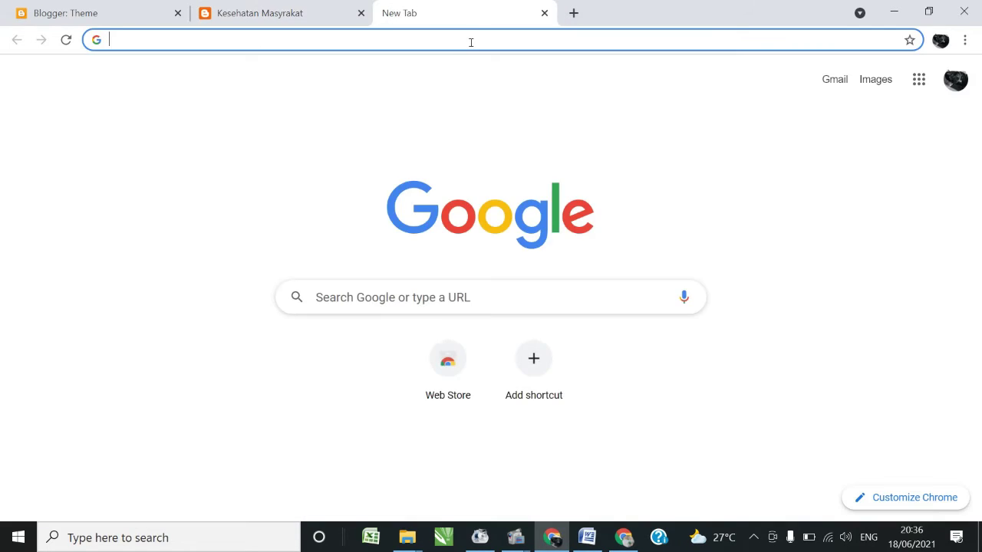
left_click(471, 42)
type("bte")
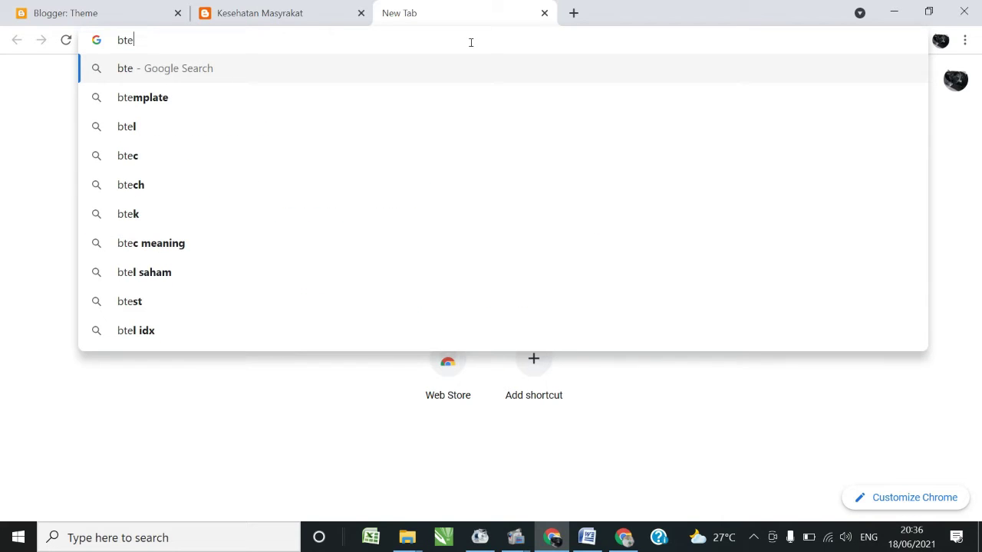
key("Down")
key("Return")
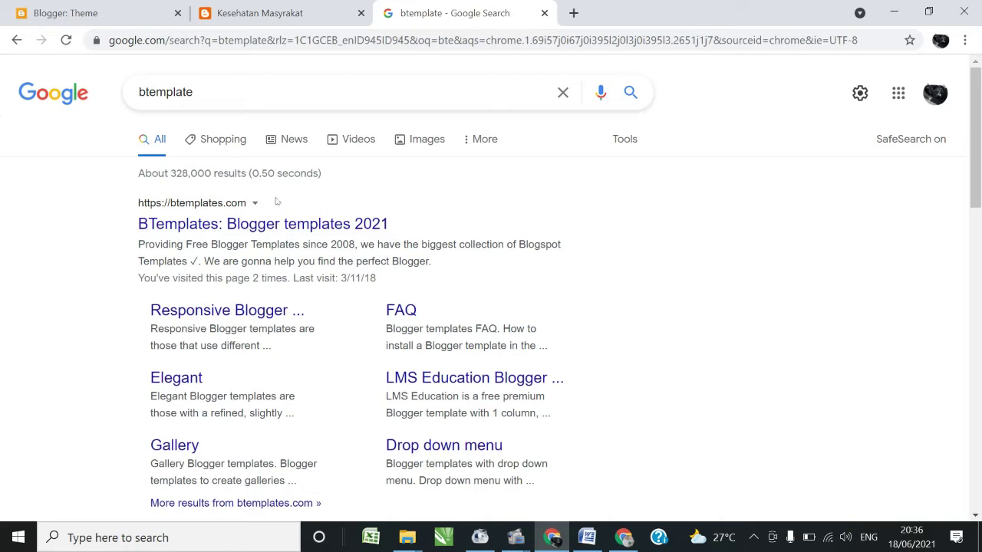
left_click(326, 228)
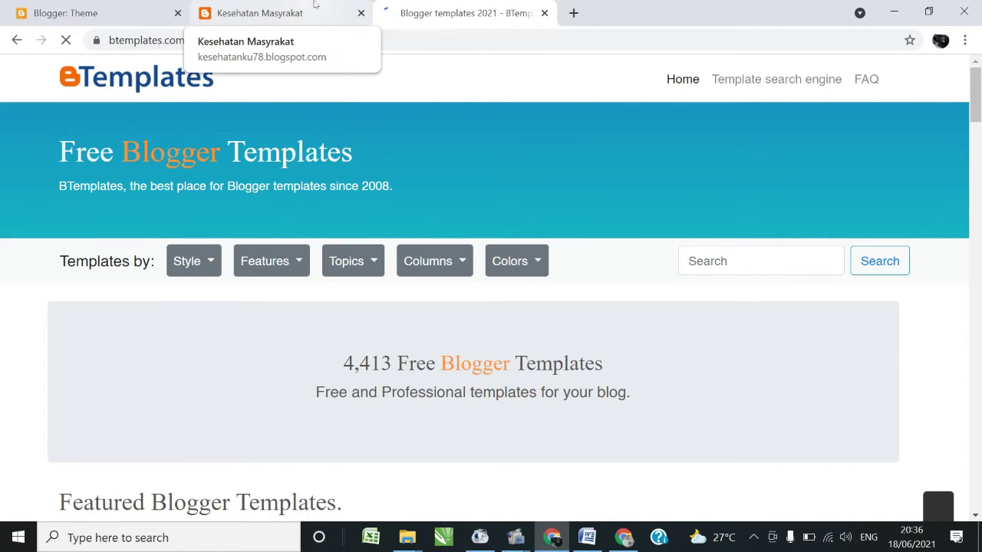
Filter the BTemplates collection by the Health and Beauty topic.
left_click(338, 11)
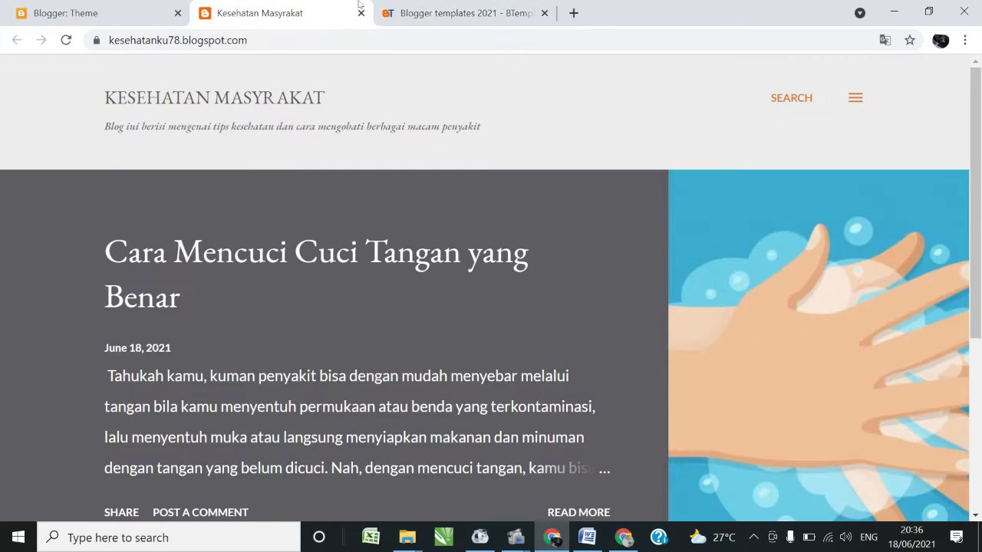
left_click(434, 6)
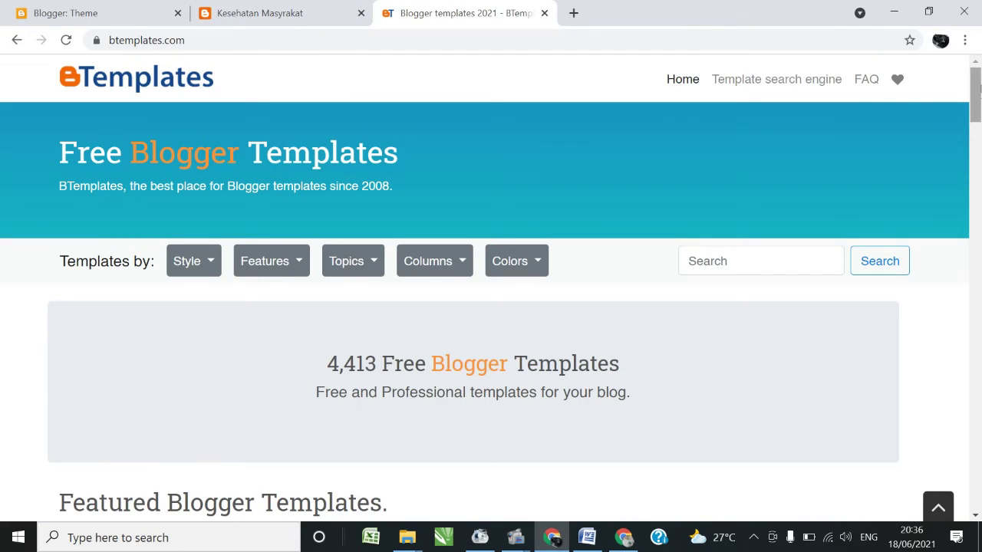
mouse_move(975, 94)
left_mouse_down()
mouse_move(980, 229)
mouse_move(979, 103)
left_mouse_up()
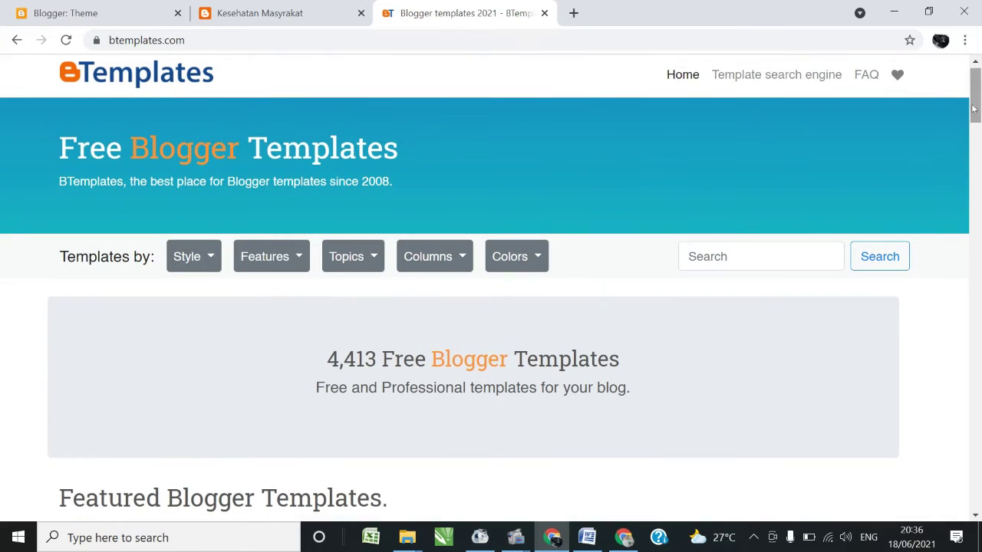
left_click(357, 258)
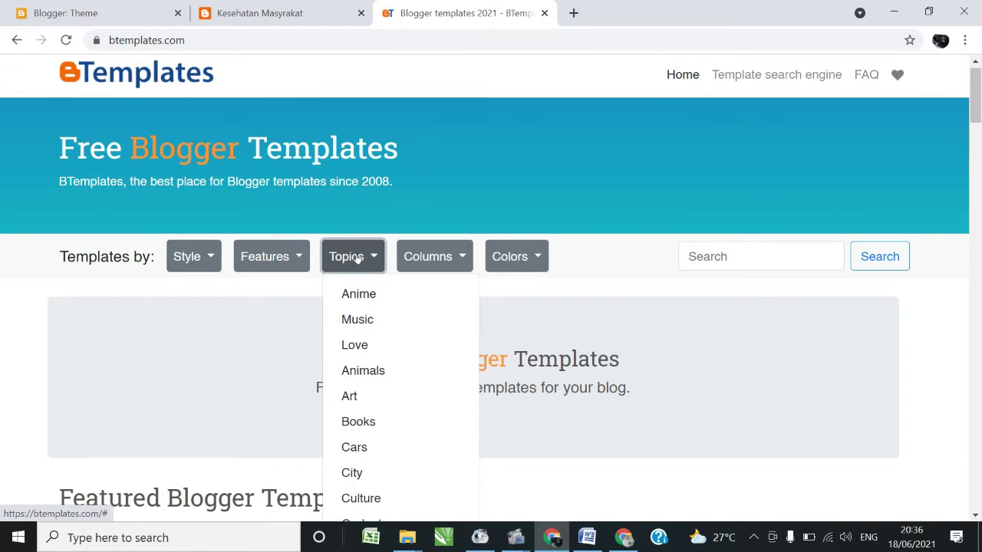
left_click_drag(980, 100, 980, 119)
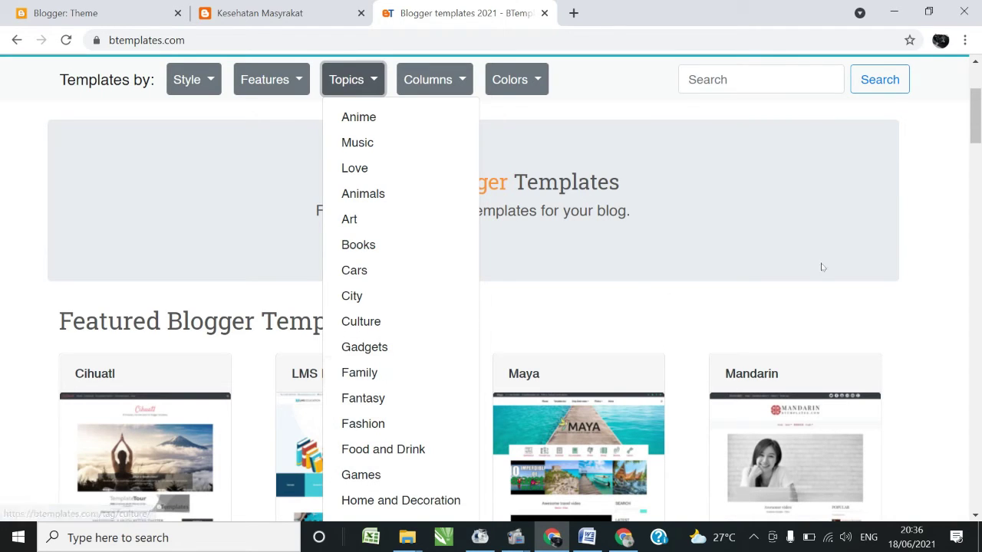
scroll(979, 153, "down", 3)
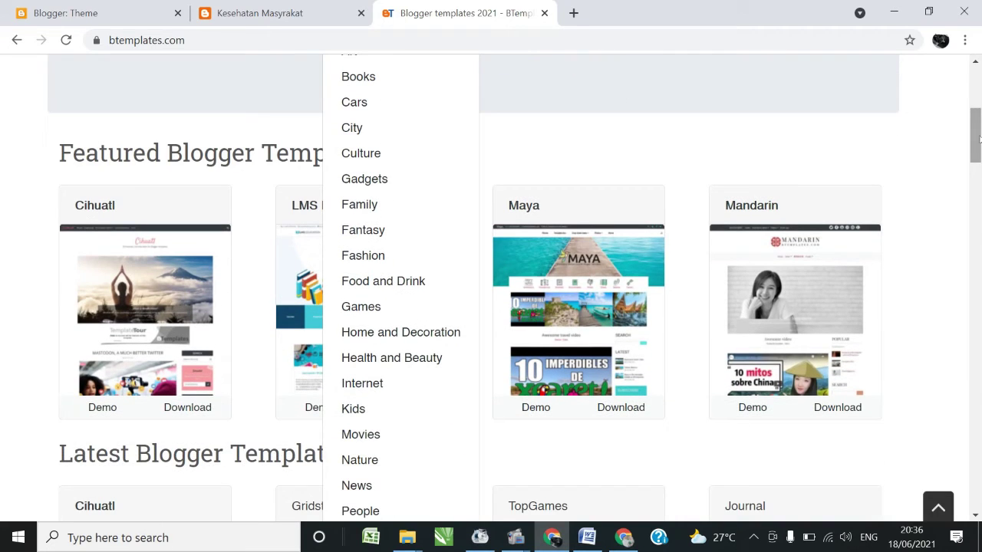
left_click(387, 368)
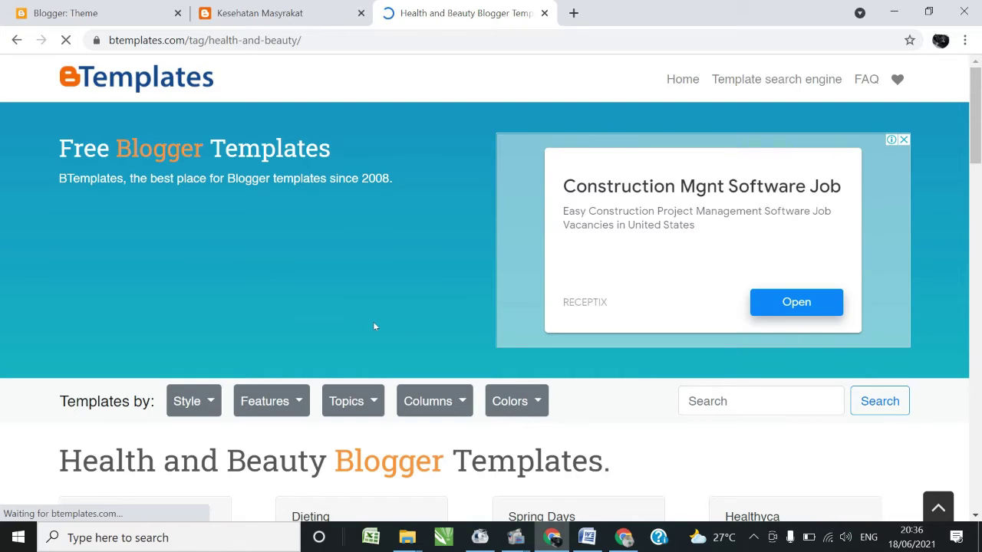
Open the Healthyca template's page from the Health and Beauty list, closing the advertisement, and bring its download options and preview into view.
left_click_drag(972, 112, 979, 240)
scroll(737, 249, "up", 3)
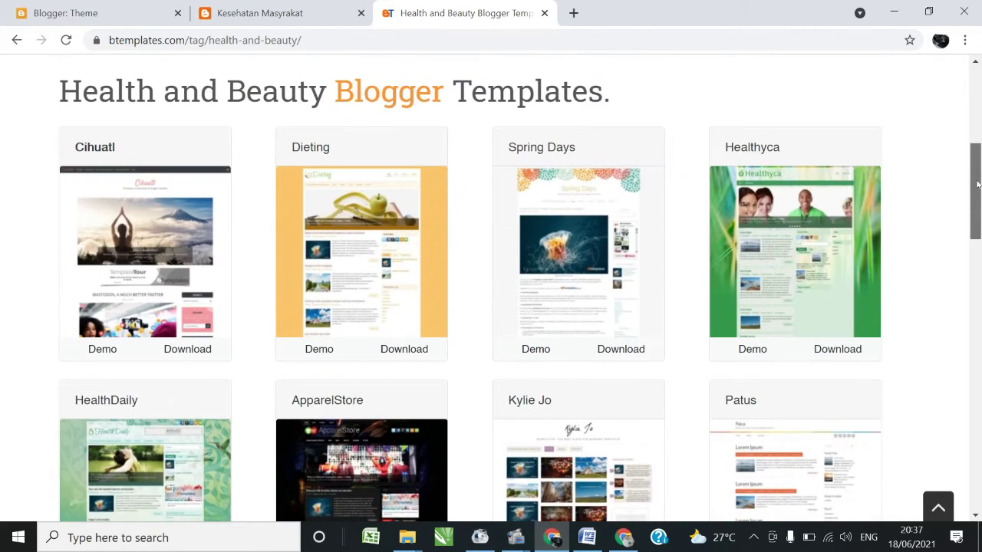
mouse_move(975, 165)
left_mouse_down()
mouse_move(976, 271)
mouse_move(976, 175)
left_mouse_up()
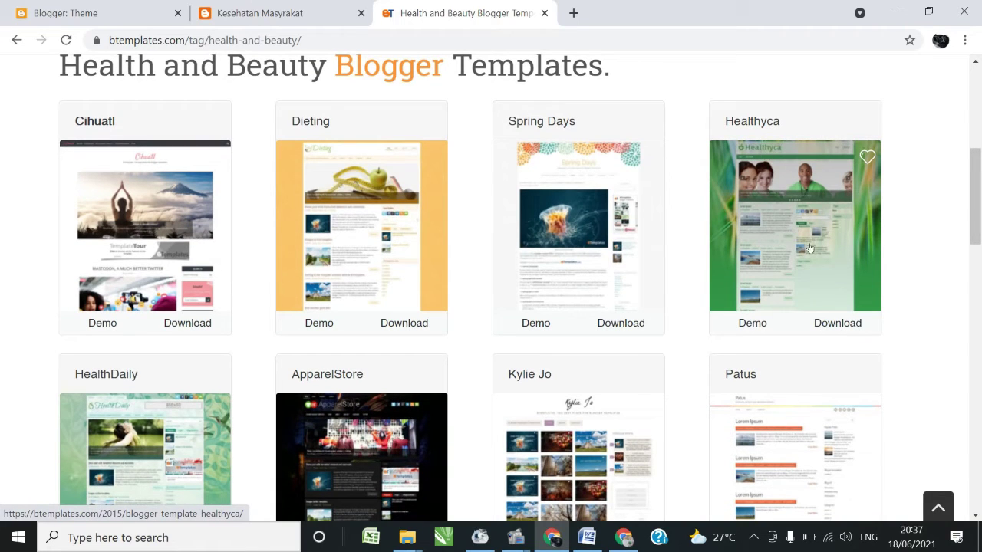
left_click(824, 276)
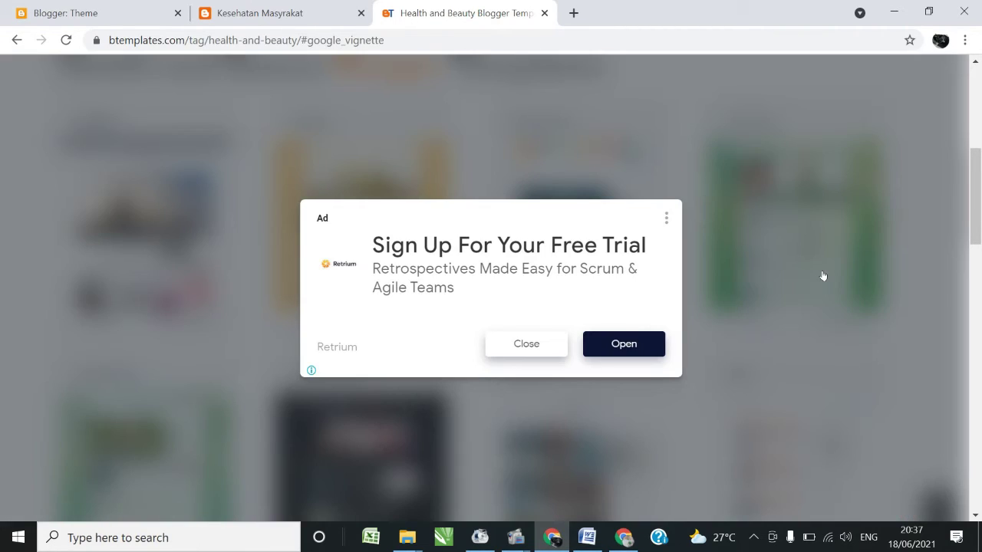
left_click(531, 347)
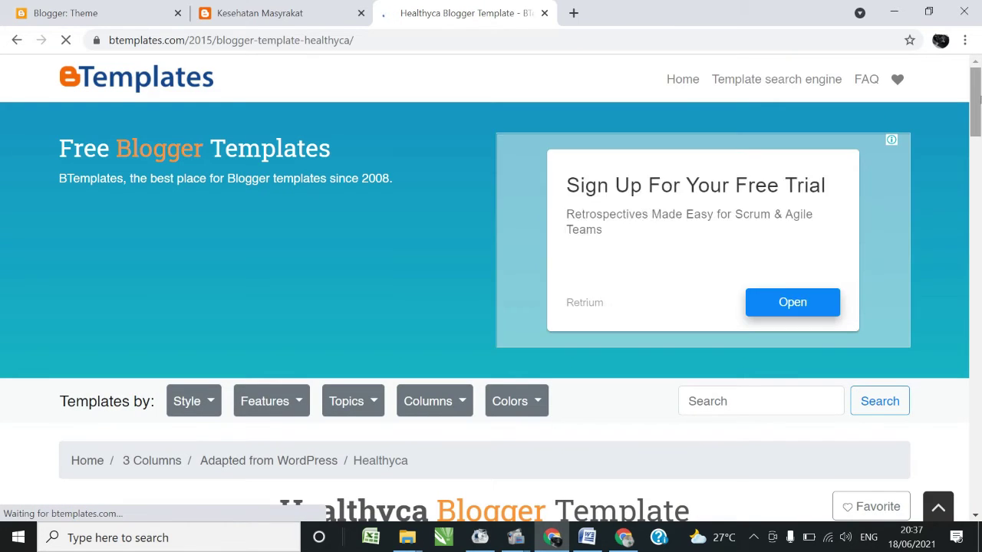
left_click_drag(977, 106, 979, 121)
scroll(216, 291, "down", 4)
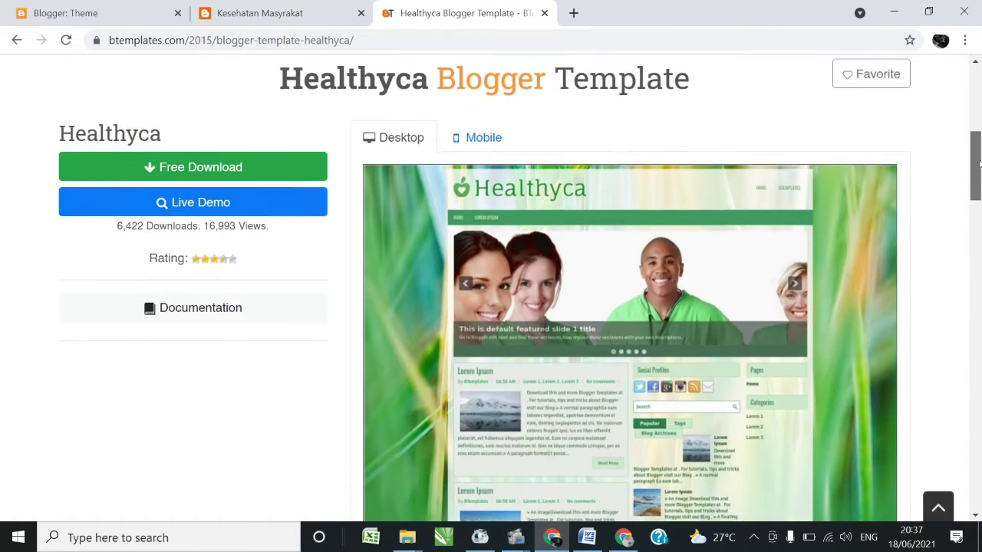
Download the free Healthyca template and extract its archive directly in the Downloads folder.
left_click(250, 161)
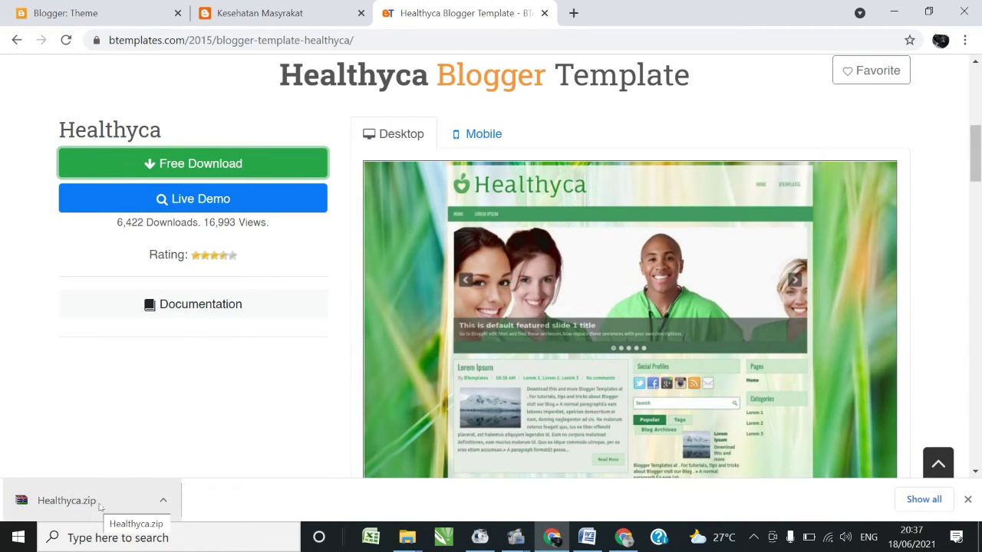
left_click(405, 537)
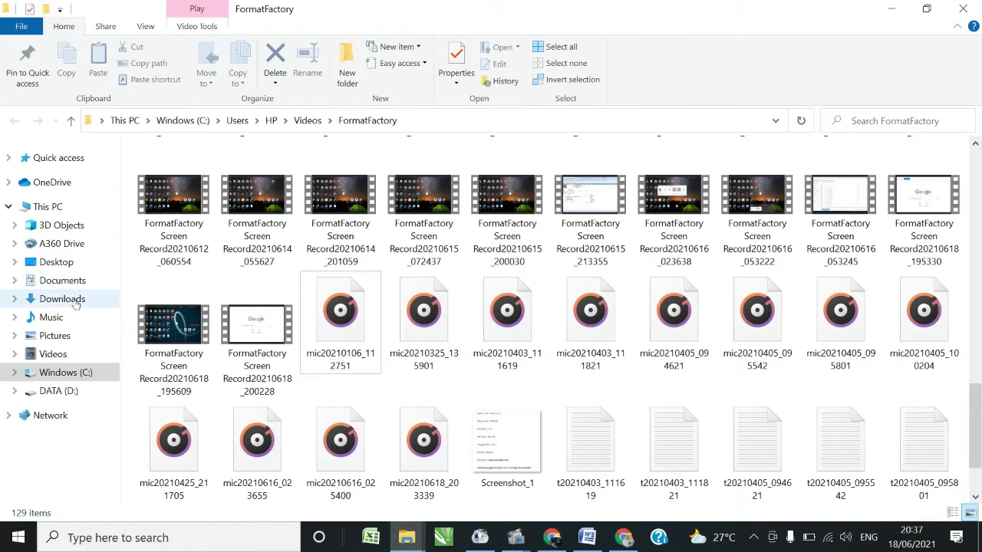
left_click(75, 300)
left_click(198, 204)
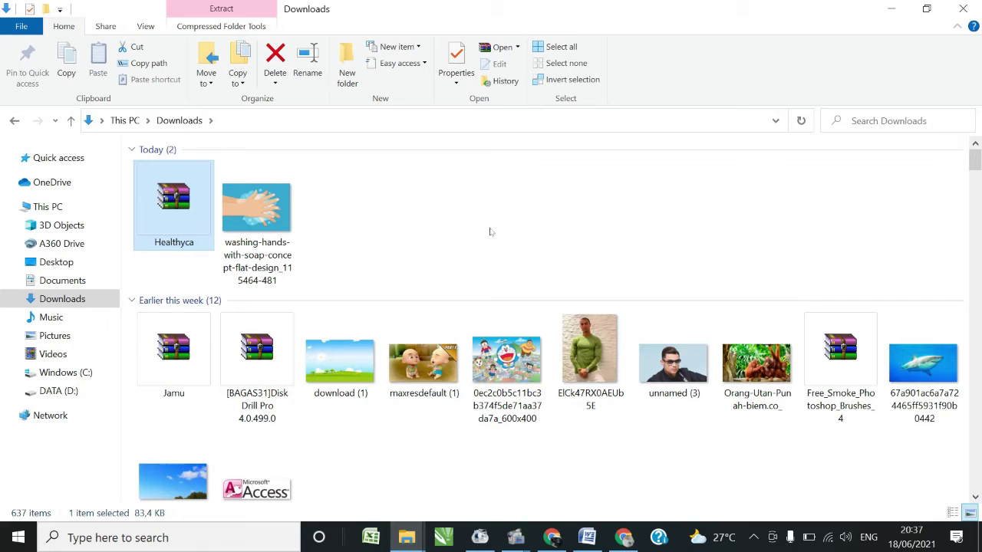
right_click(172, 202)
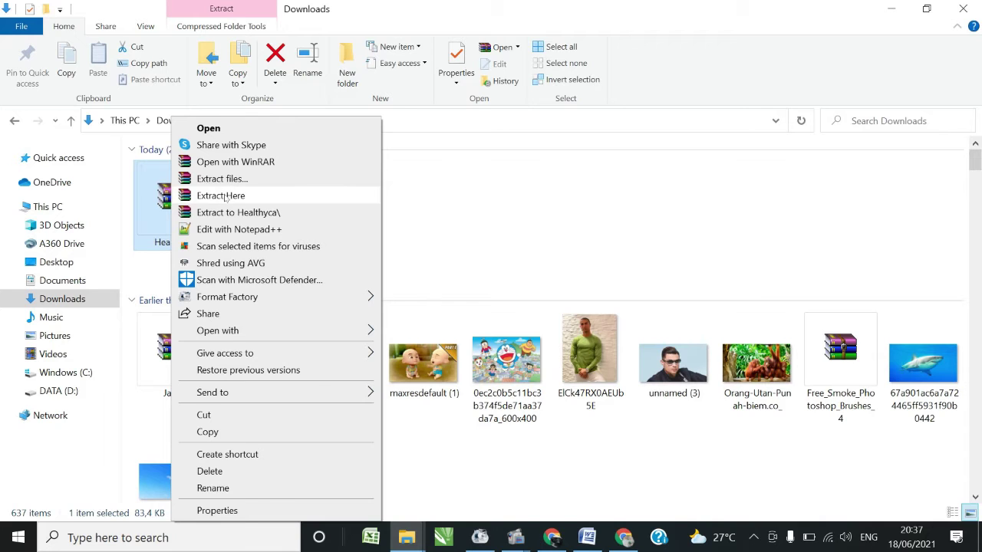
left_click(222, 196)
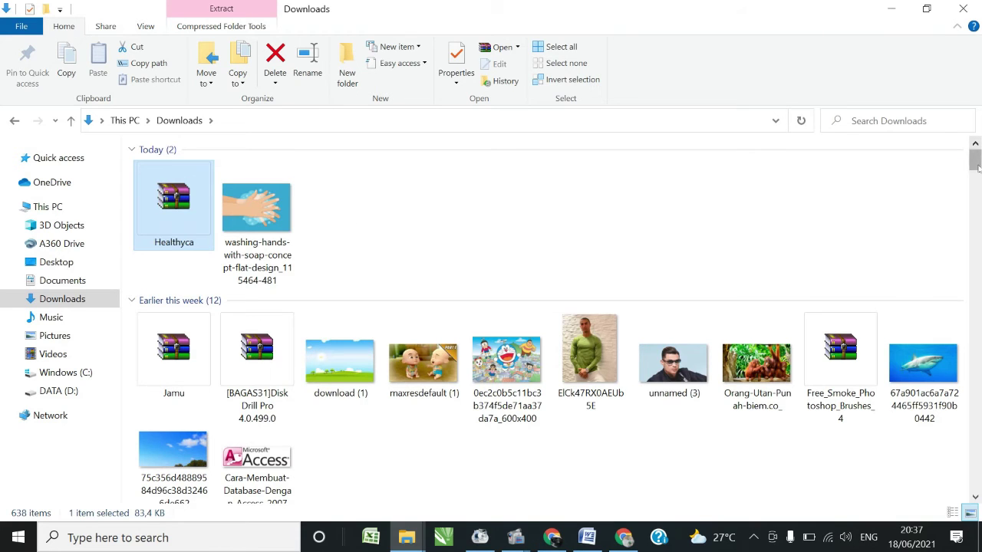
Look through the Downloads folder for the extracted Healthyca files, jumping between items starting with "h".
left_click_drag(975, 159, 975, 138)
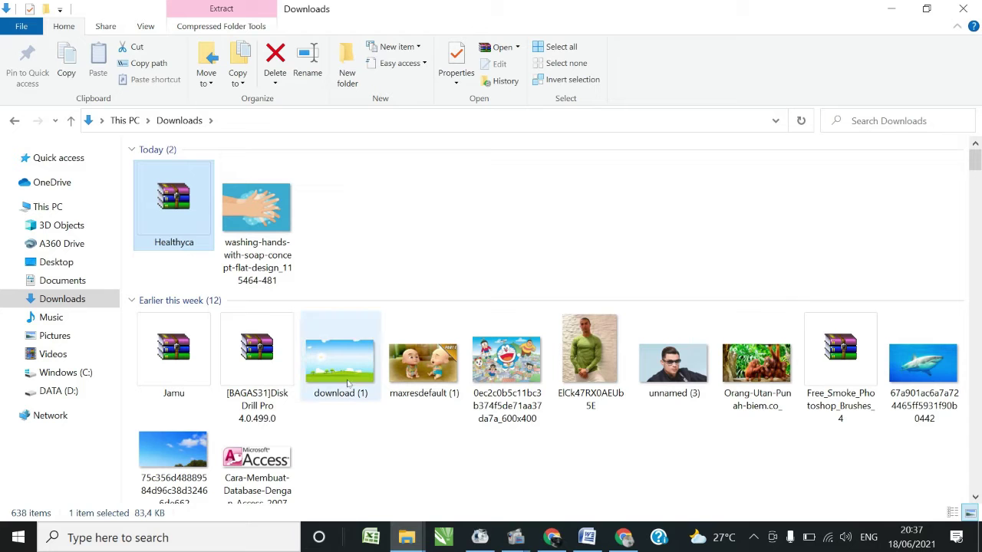
key("h")
key("h")
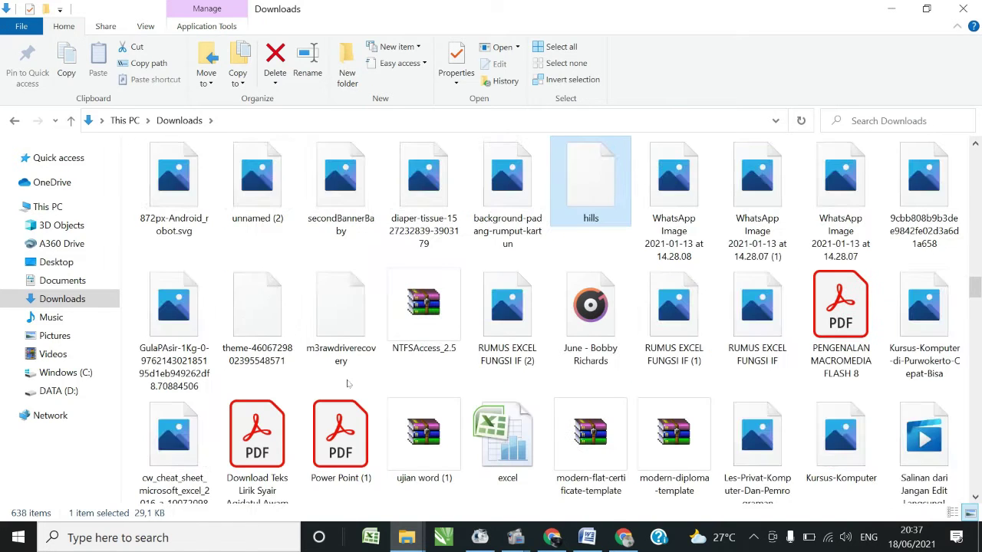
key("h")
key("h")
key("h")
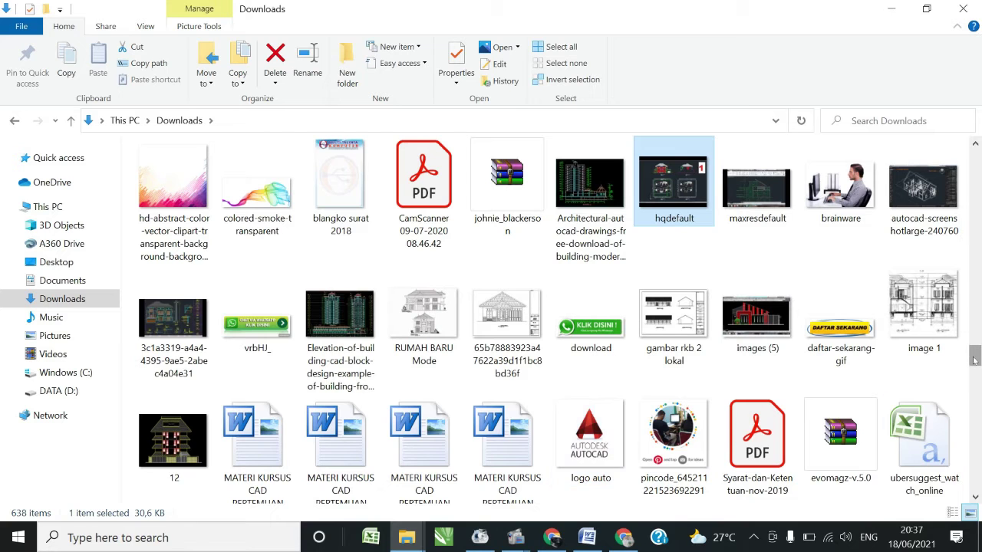
mouse_move(973, 357)
left_mouse_down()
mouse_move(945, 247)
mouse_move(944, 135)
left_mouse_up()
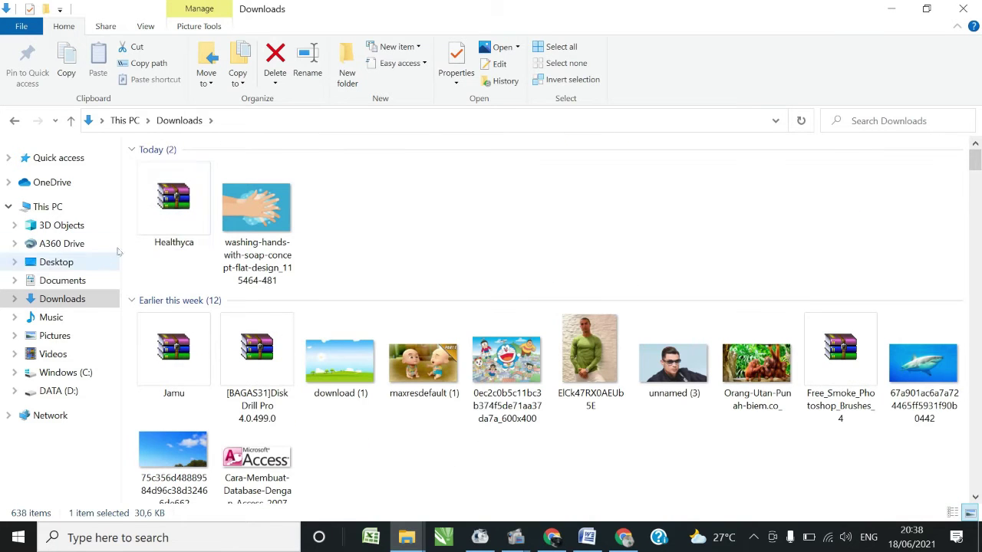
Move the Healthyca archive from the Downloads folder into the 123 folder in Pictures.
left_click(178, 201)
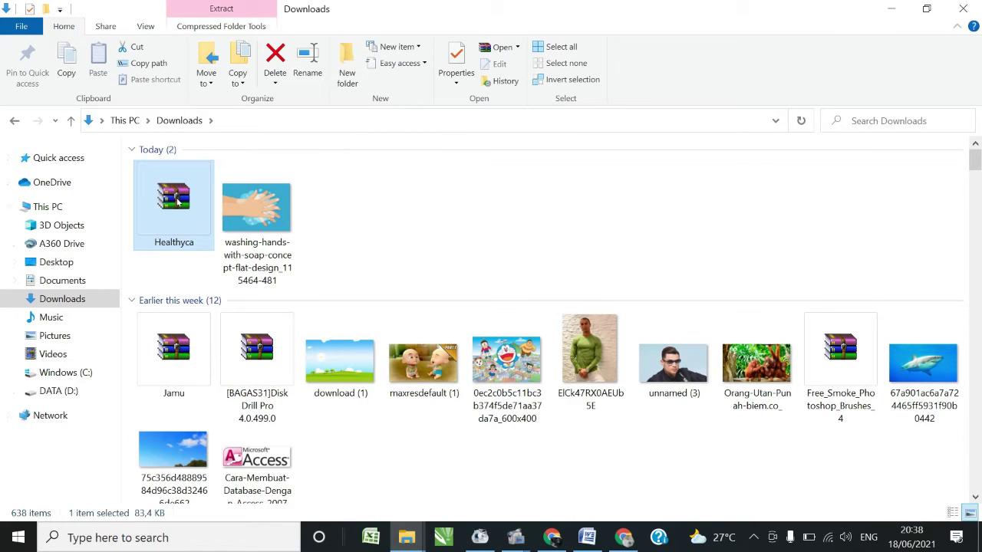
right_click(177, 201)
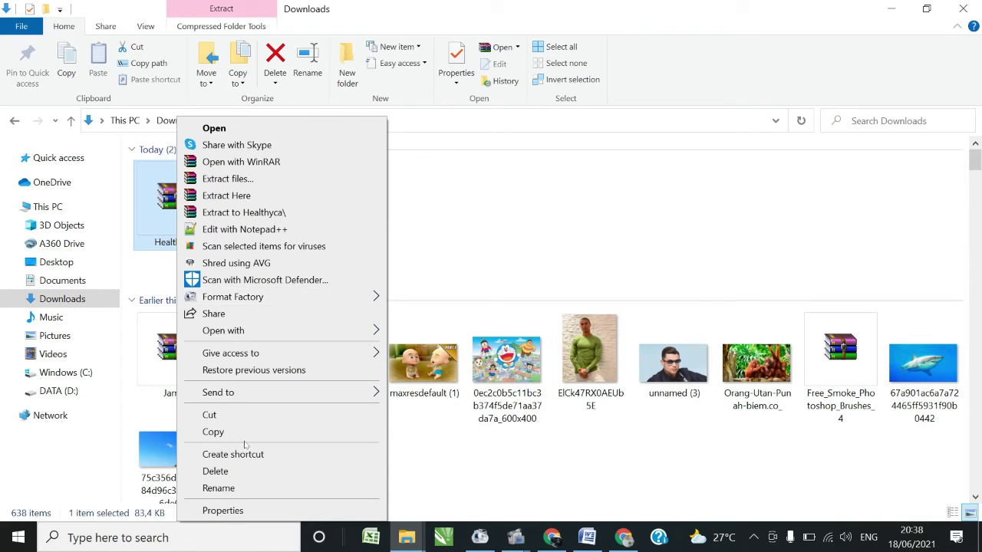
left_click(210, 415)
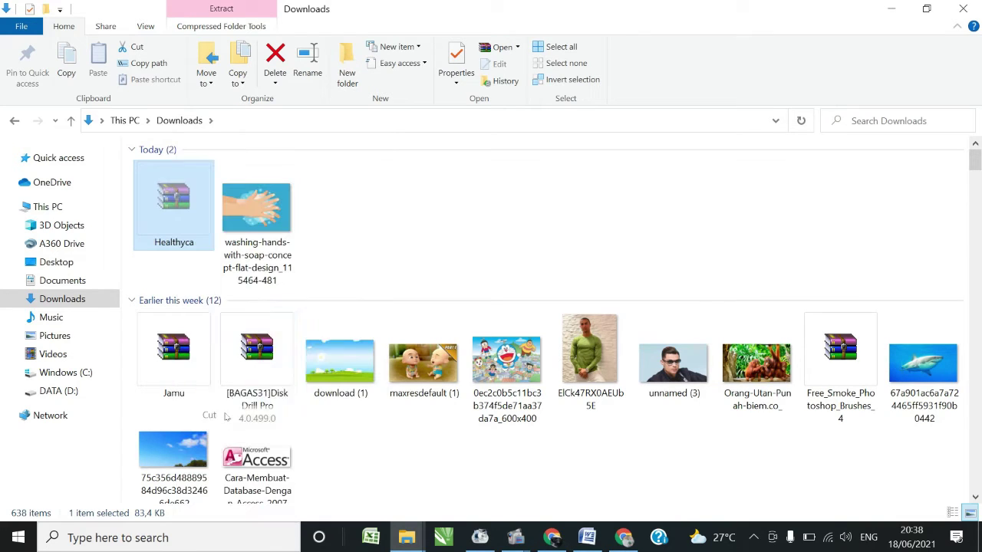
left_click(65, 335)
left_click(61, 318)
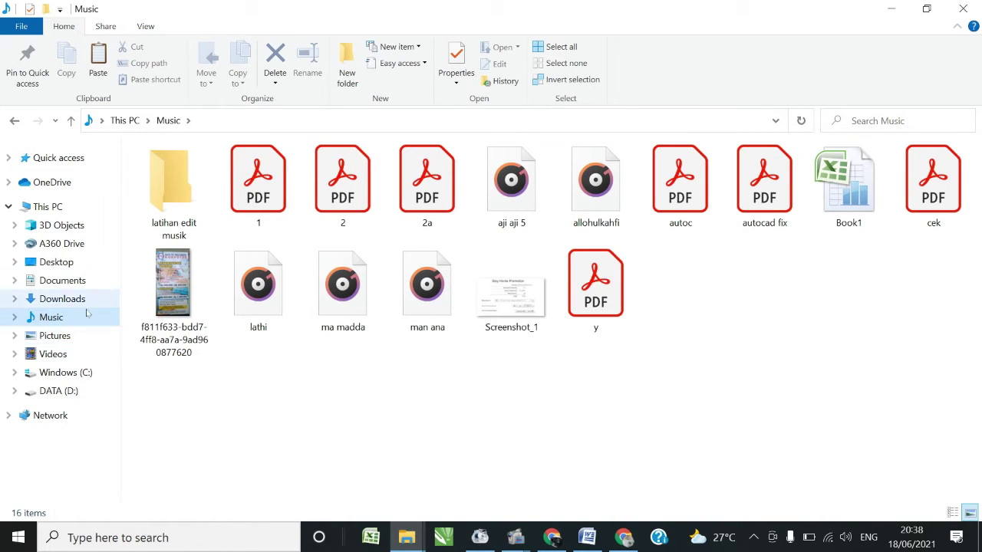
left_click(74, 307)
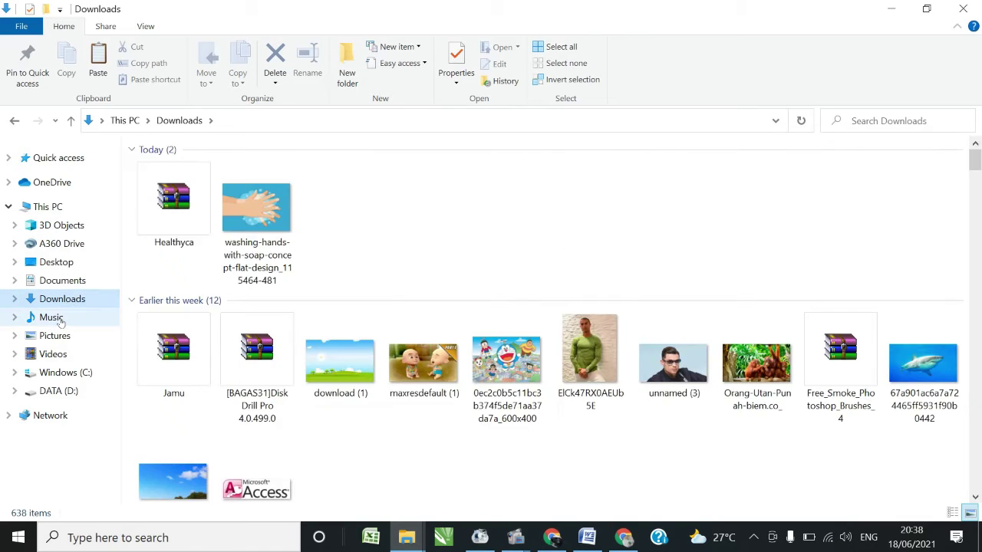
left_click(62, 322)
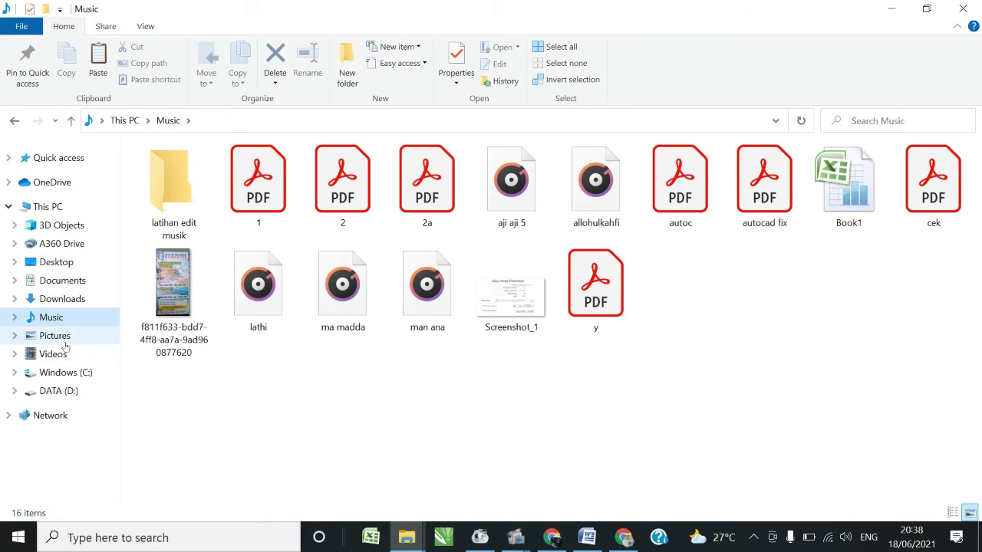
left_click(65, 339)
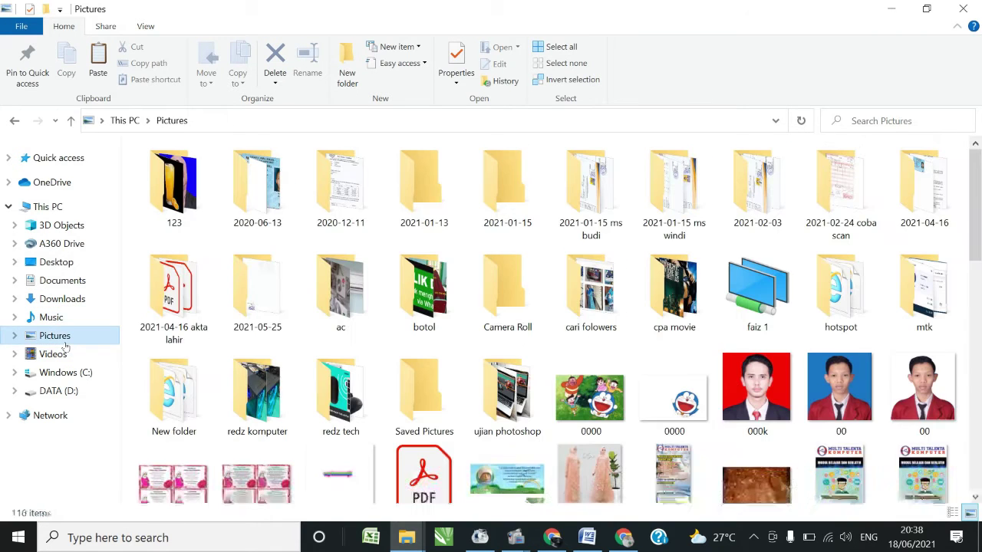
double_click(194, 188)
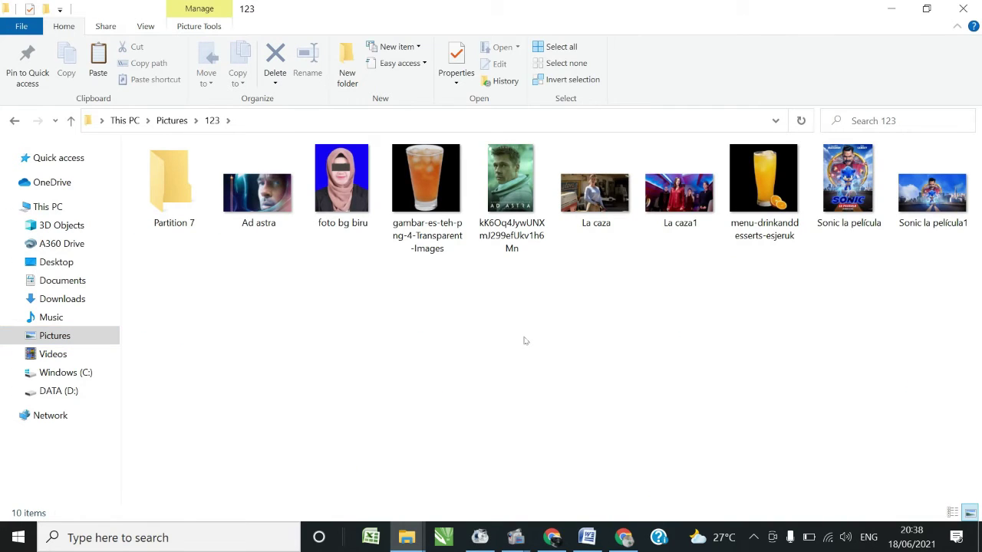
key("ctrl+v")
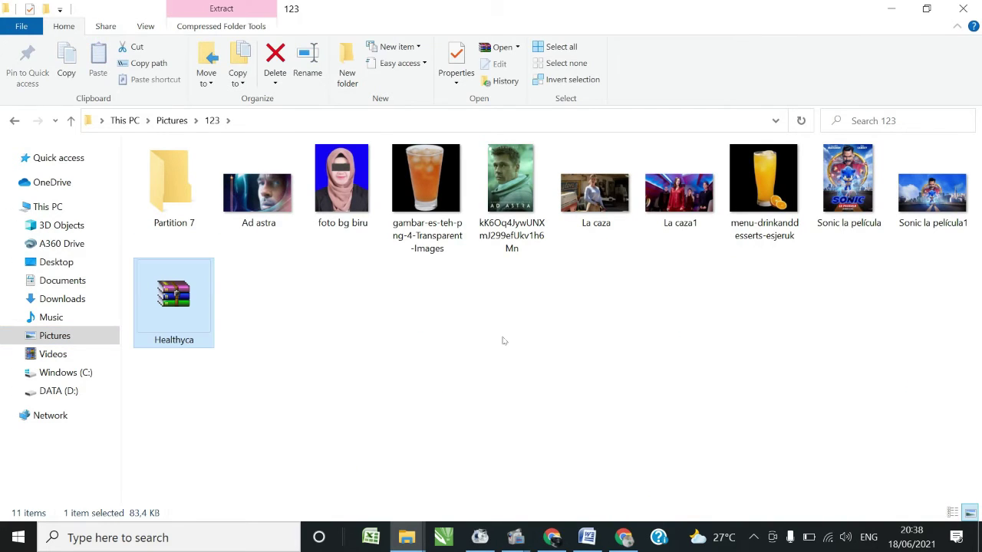
Extract the Healthyca archive inside the 123 folder and open the extracted Healthyca folder.
right_click(176, 316)
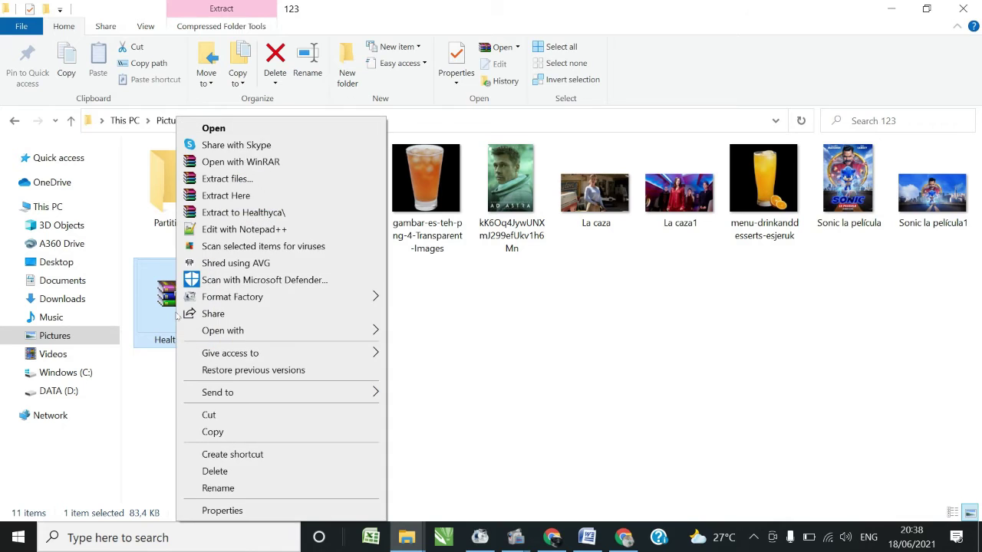
left_click(259, 195)
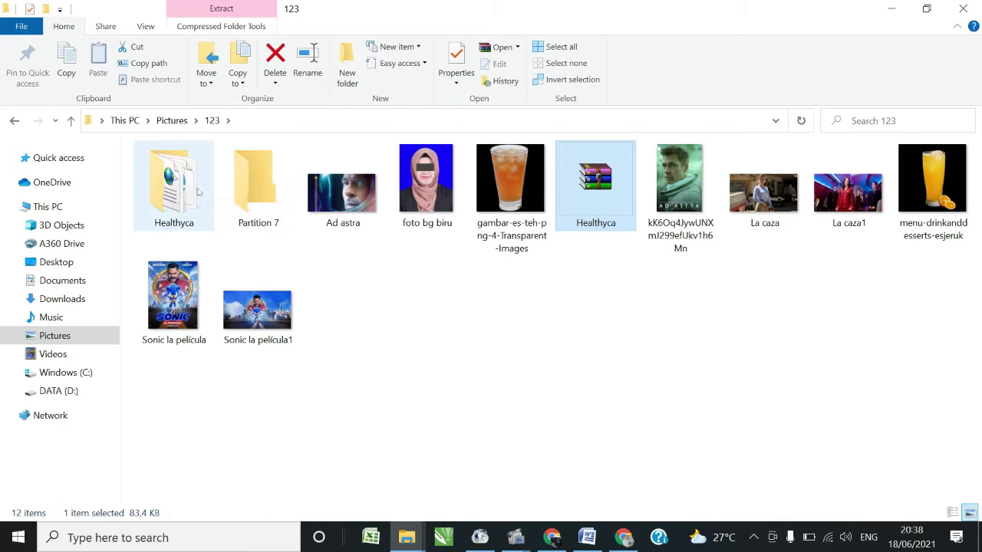
double_click(162, 207)
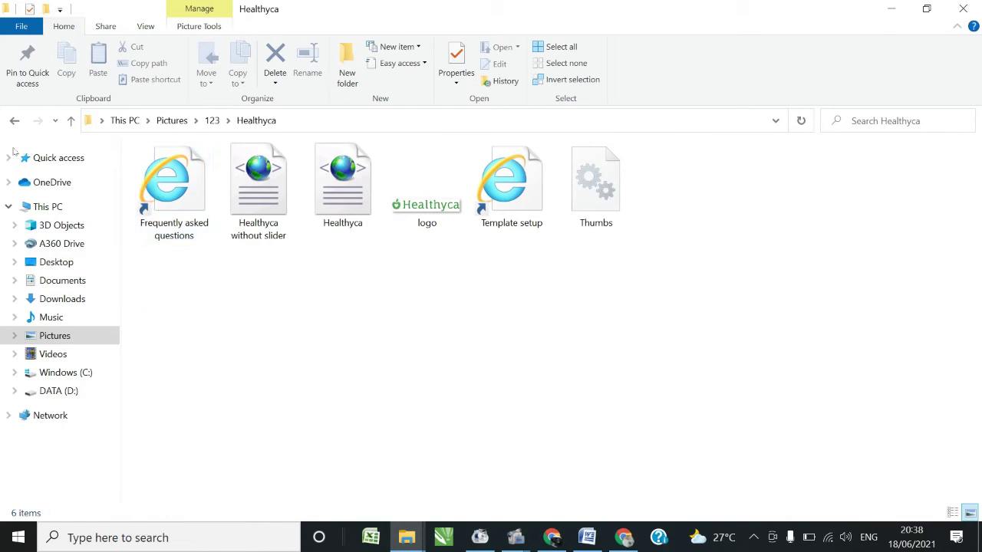
left_click(14, 121)
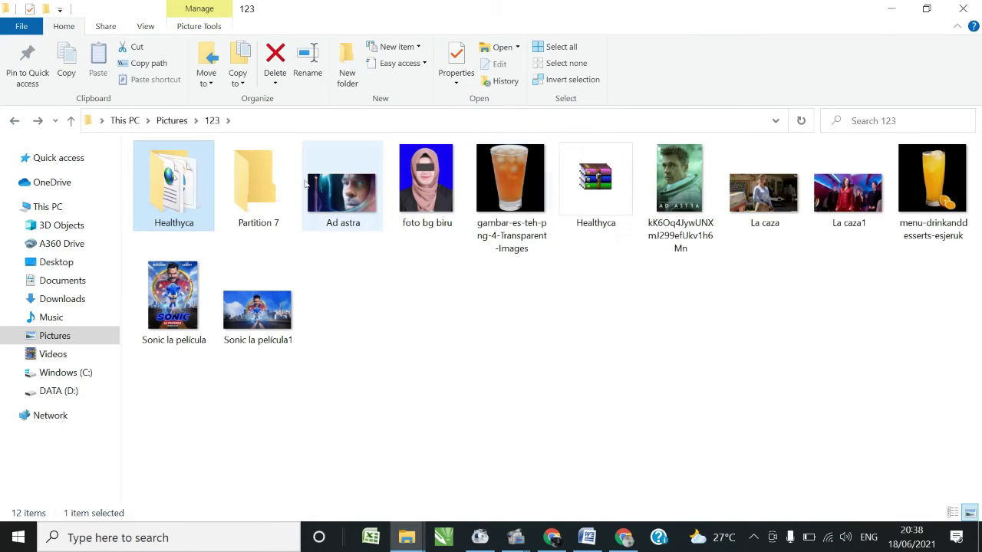
left_click(615, 187)
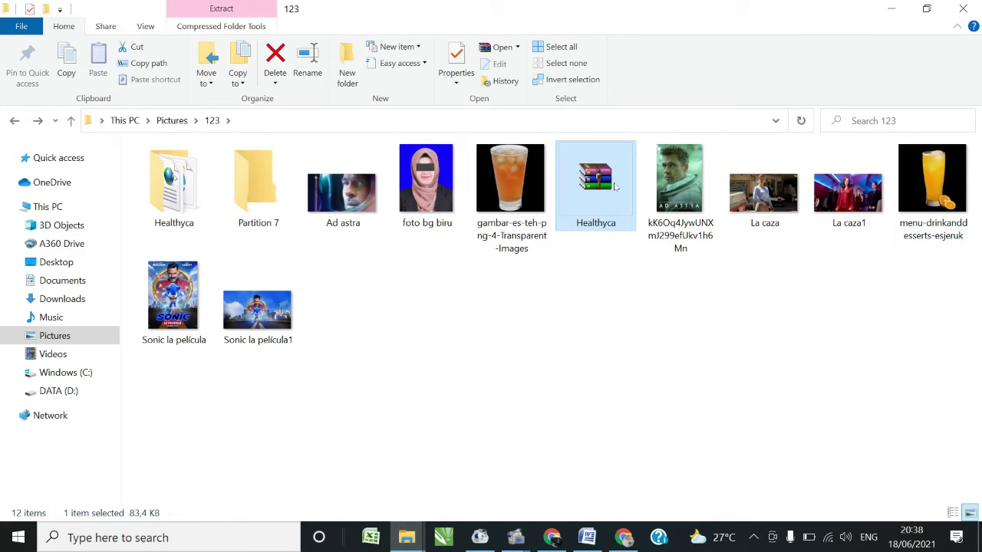
double_click(188, 220)
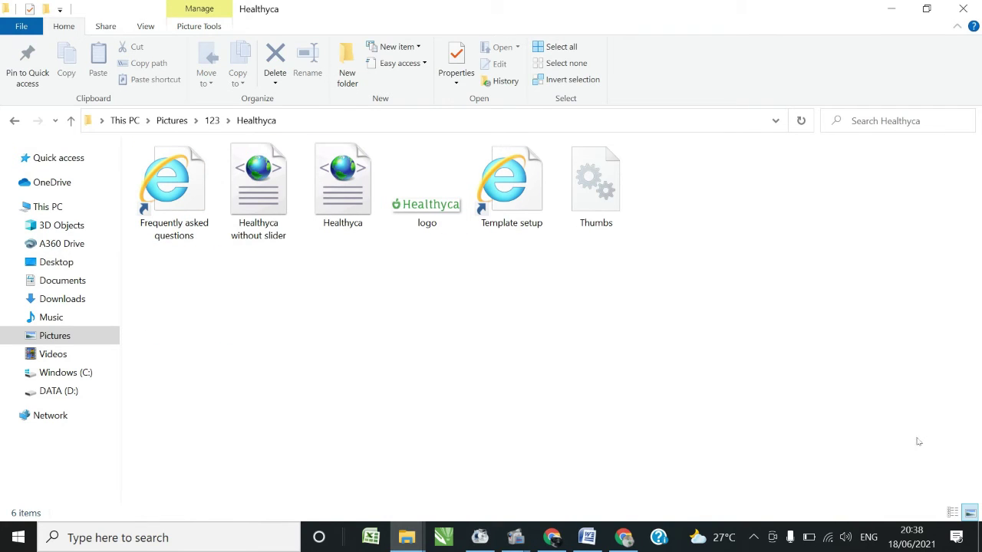
List the Healthyca folder's files with details and compare the "Healthyca without slider" and "Healthyca" XML documents.
left_click(952, 512)
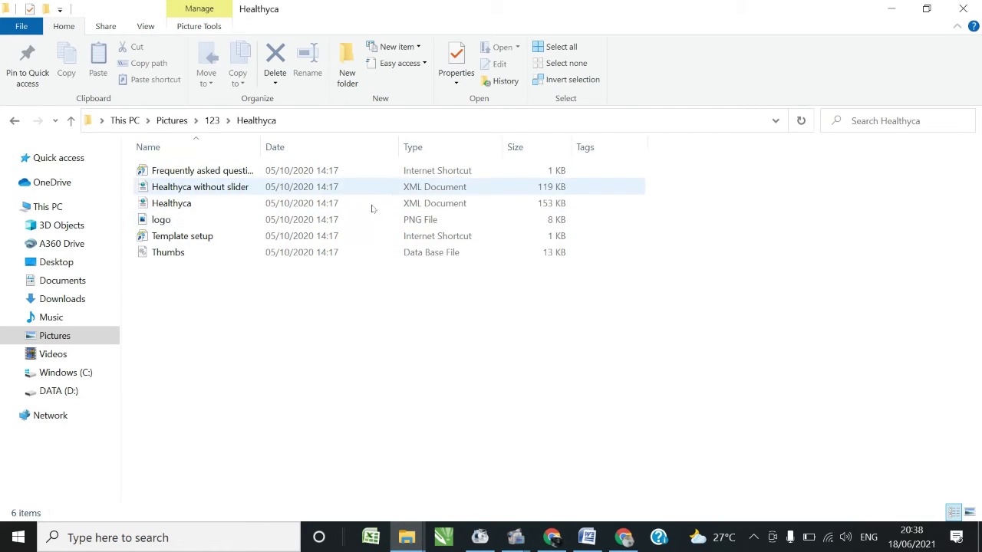
left_click(450, 190)
left_click(455, 204)
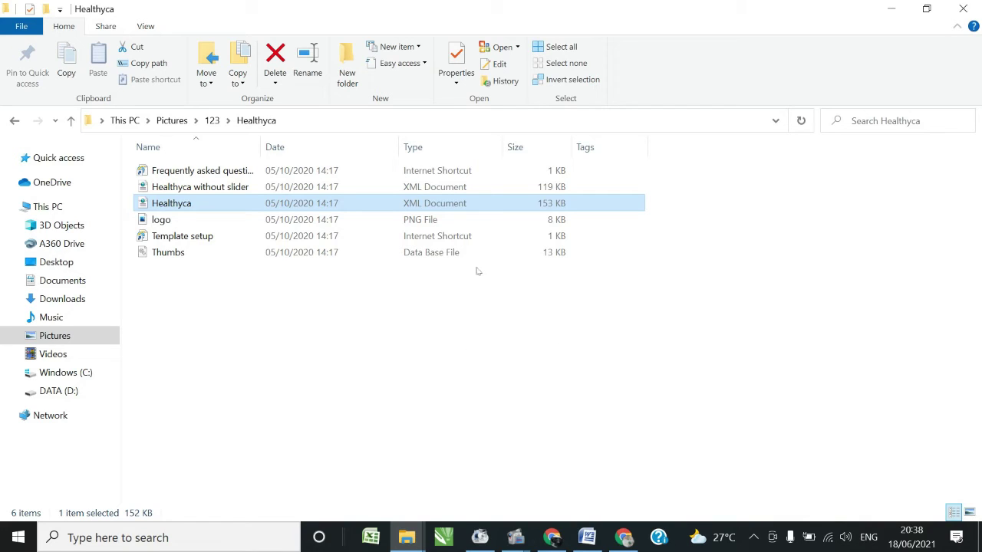
left_click(548, 192)
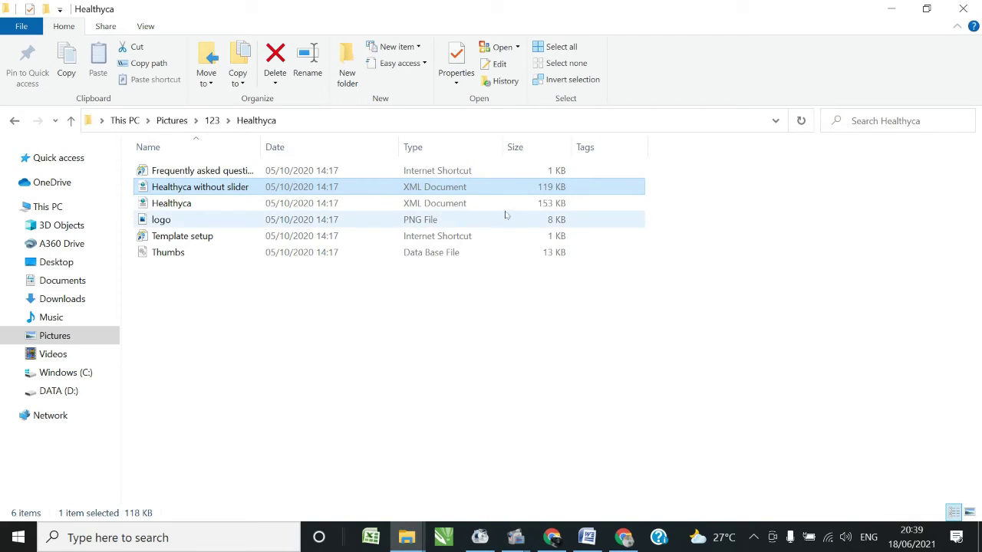
left_click(542, 204)
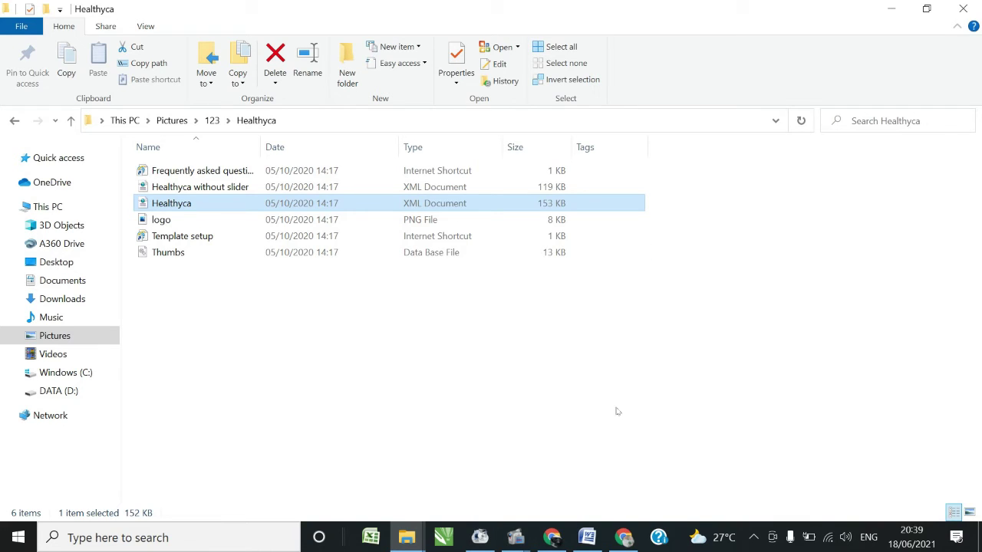
Switch to Chrome and open the Restore option for the current theme on the Kesehatan Masyrakat blog's Theme page in Blogger.
left_click(552, 537)
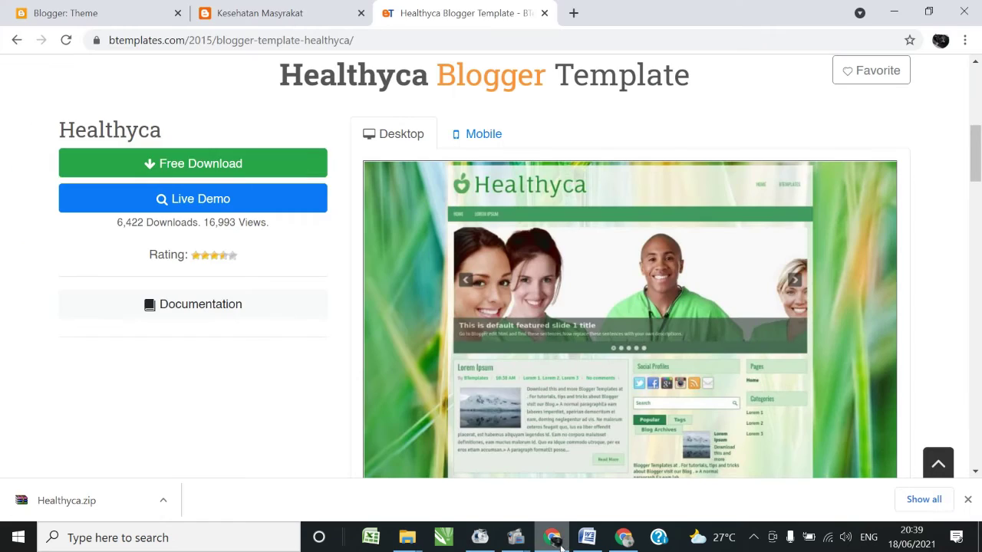
left_click(72, 12)
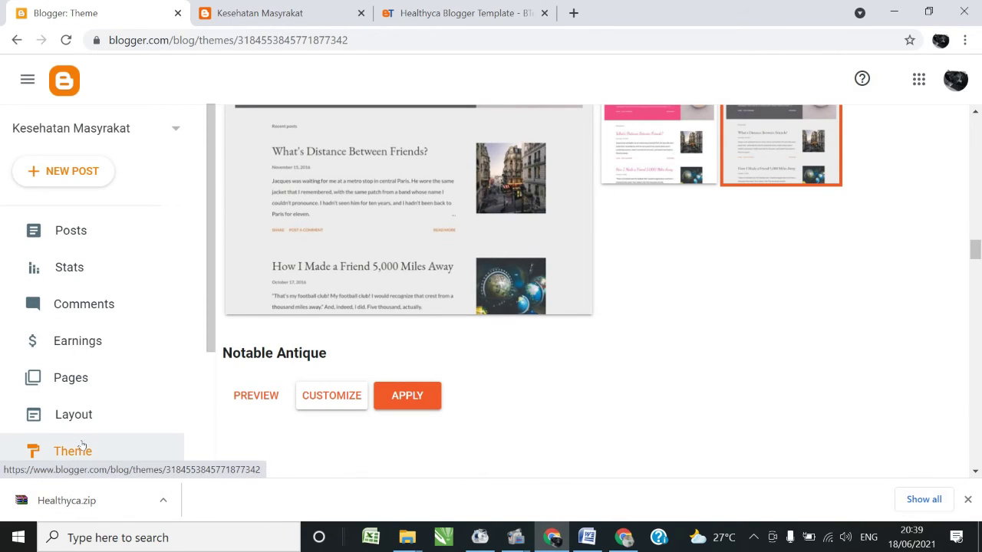
left_click_drag(975, 249, 976, 120)
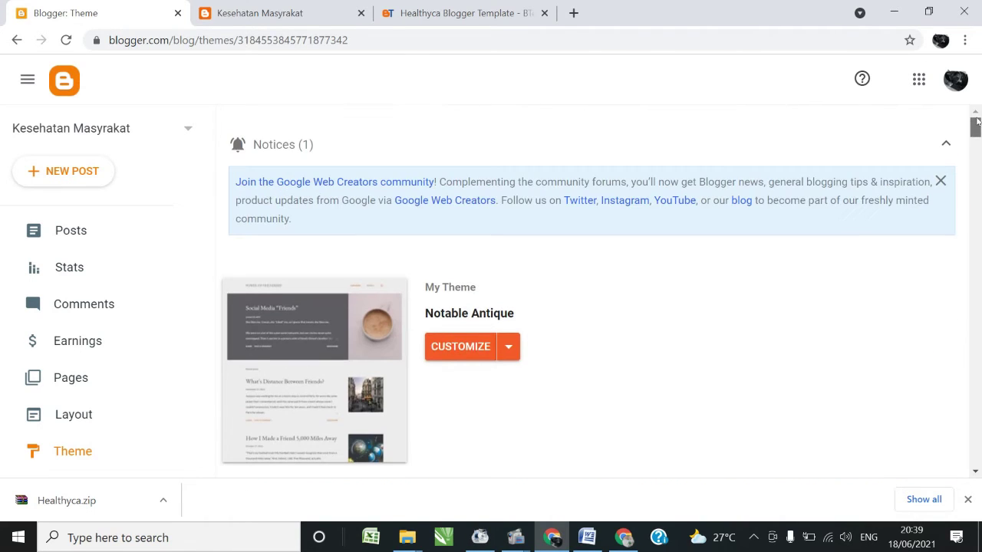
left_click(509, 347)
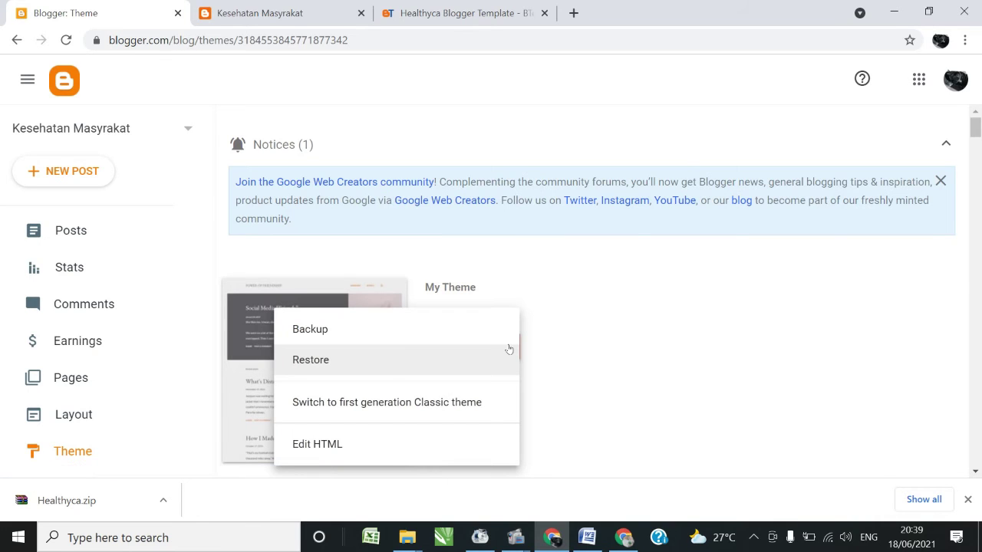
left_click(665, 318)
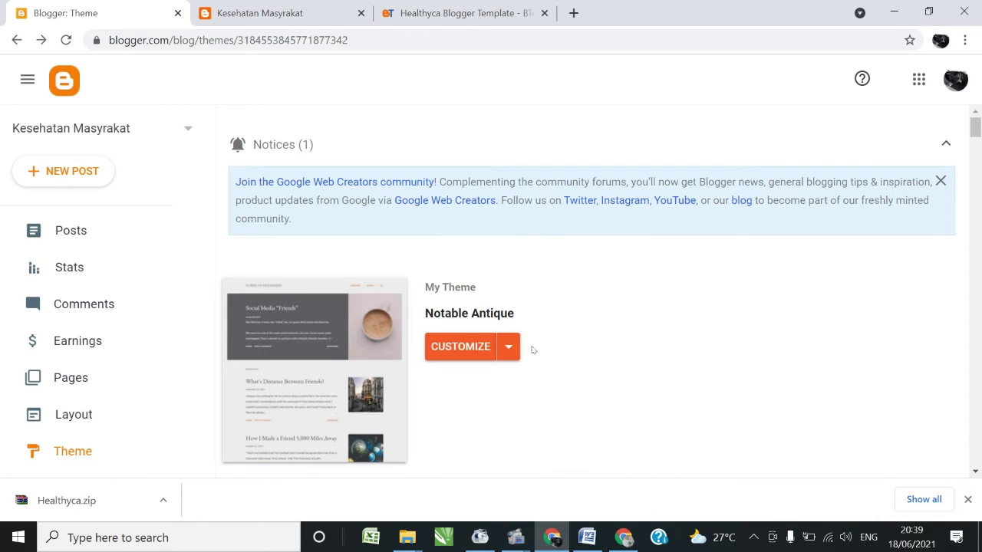
left_click(512, 350)
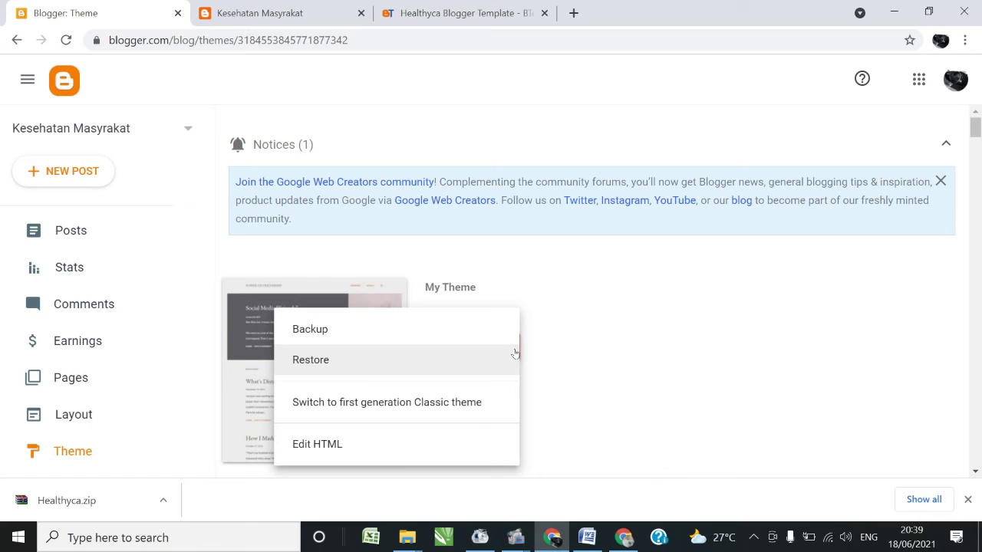
left_click(343, 366)
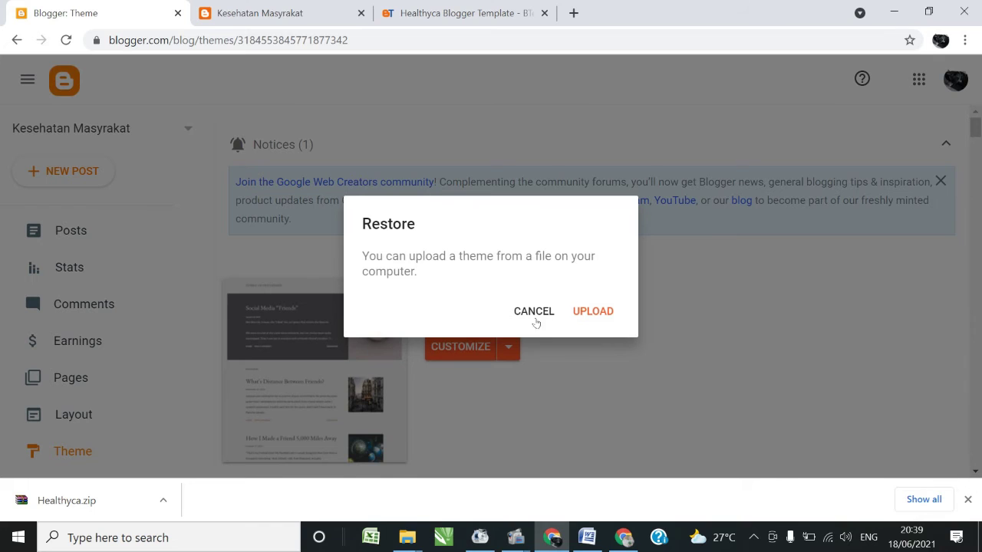
Start a theme upload and browse to the Healthyca folder inside the 123 folder in Pictures.
left_click(596, 310)
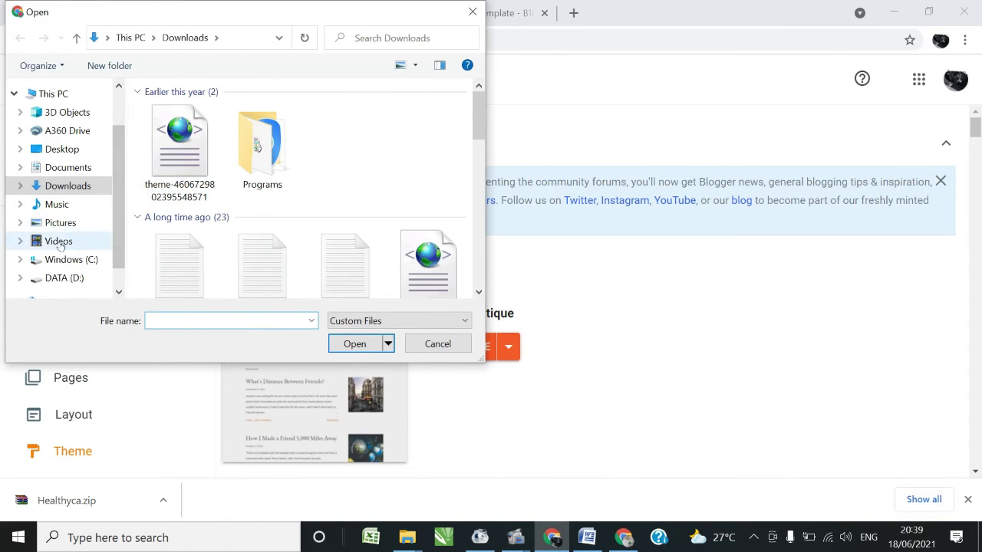
left_click(75, 223)
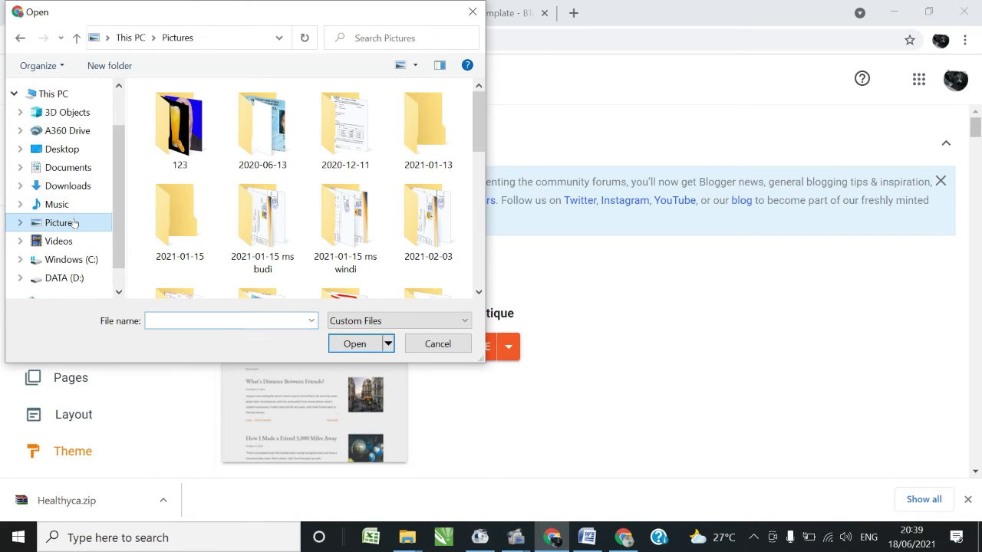
left_click(183, 131)
double_click(183, 130)
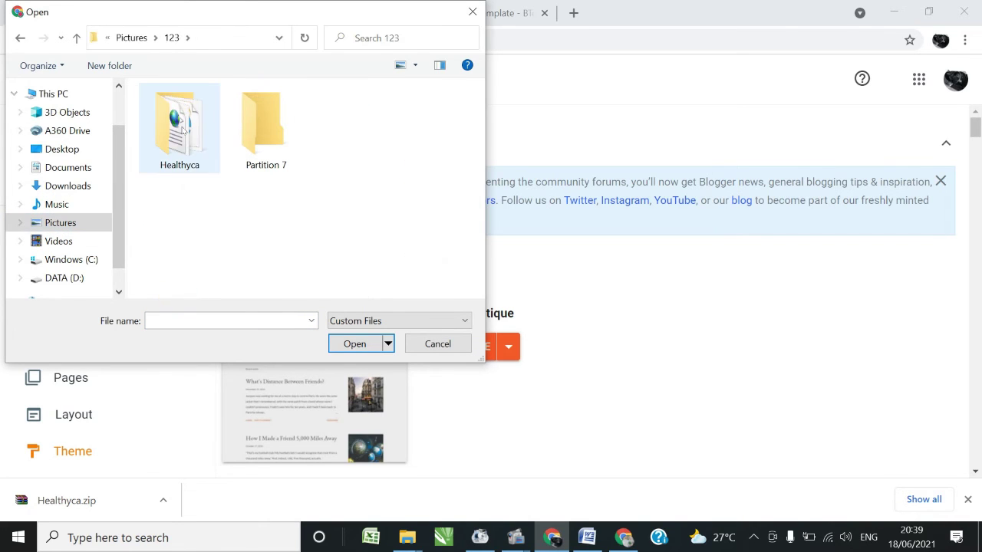
double_click(180, 118)
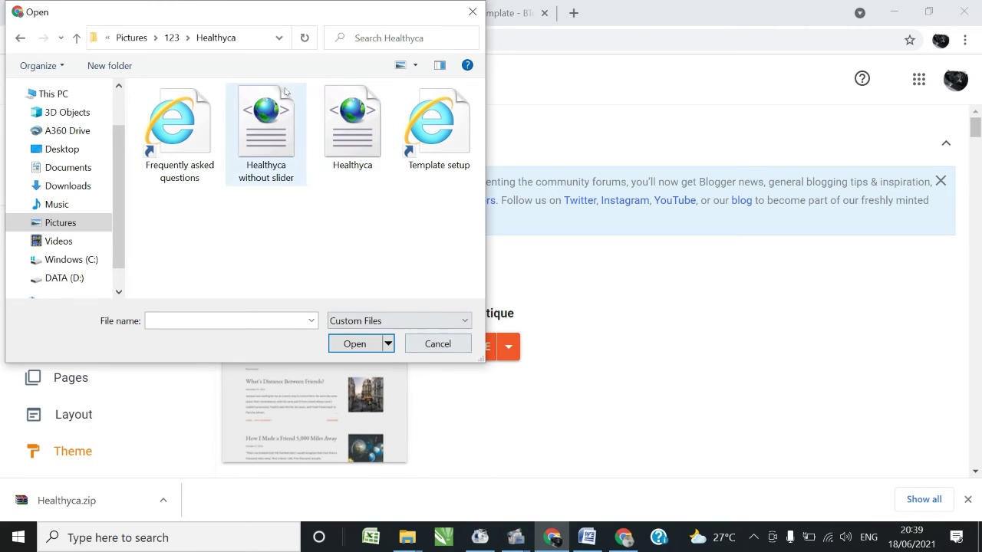
List the files with details and upload the larger "Healthyca" XML document as the blog theme.
left_click(351, 148)
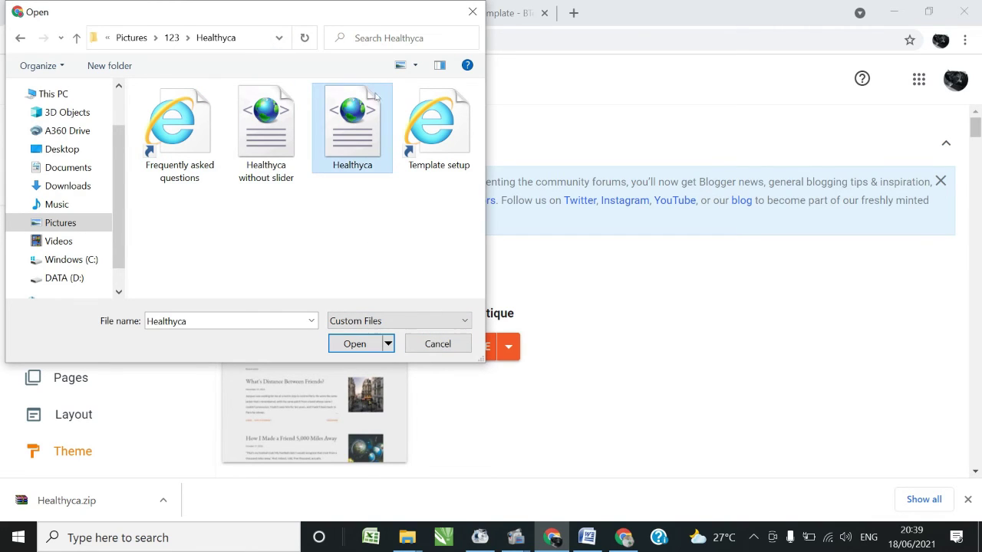
left_click(415, 65)
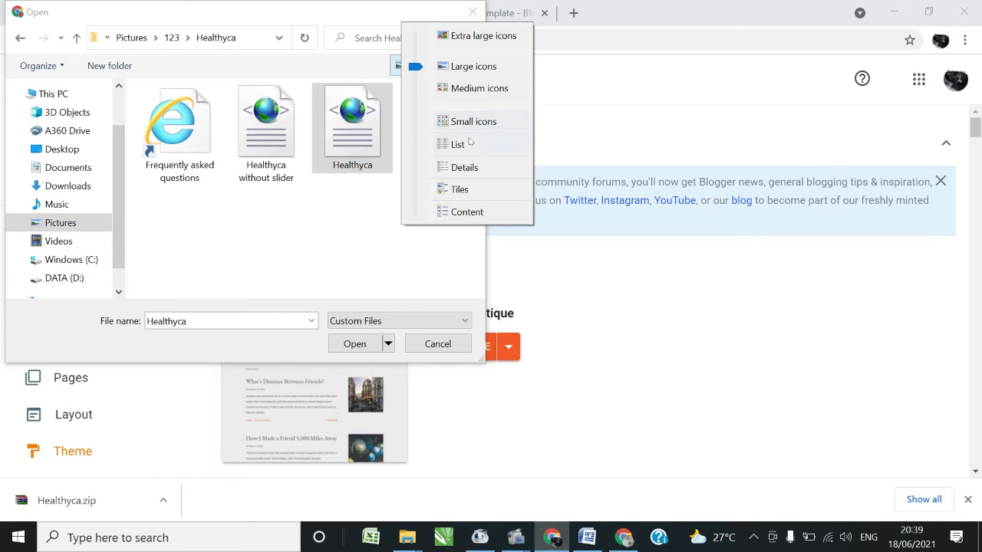
left_click(464, 167)
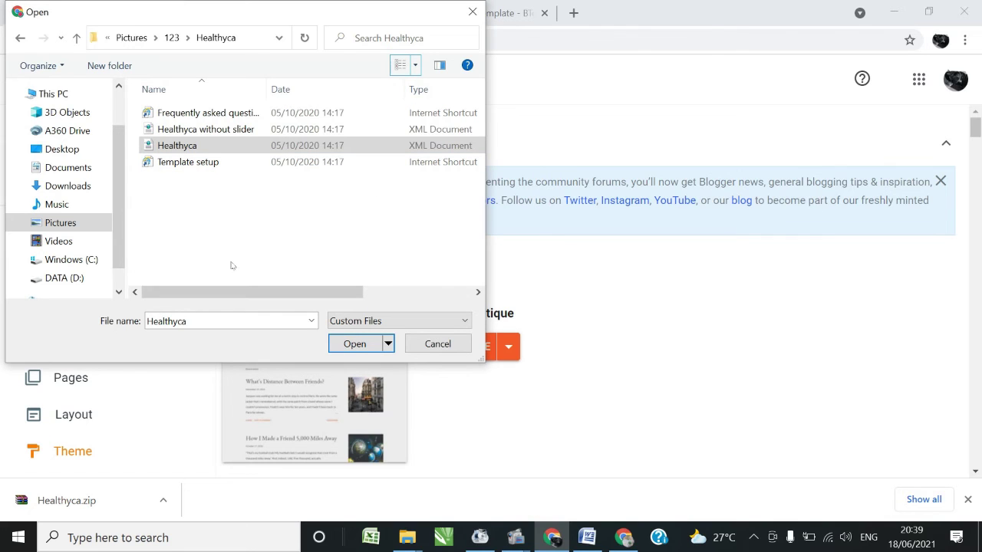
left_click_drag(256, 291, 385, 287)
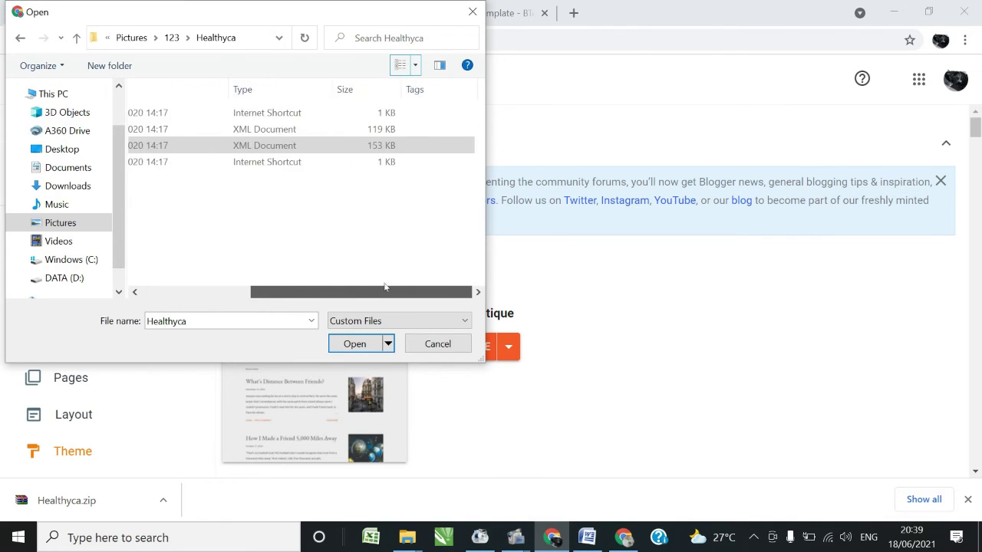
left_click(380, 146)
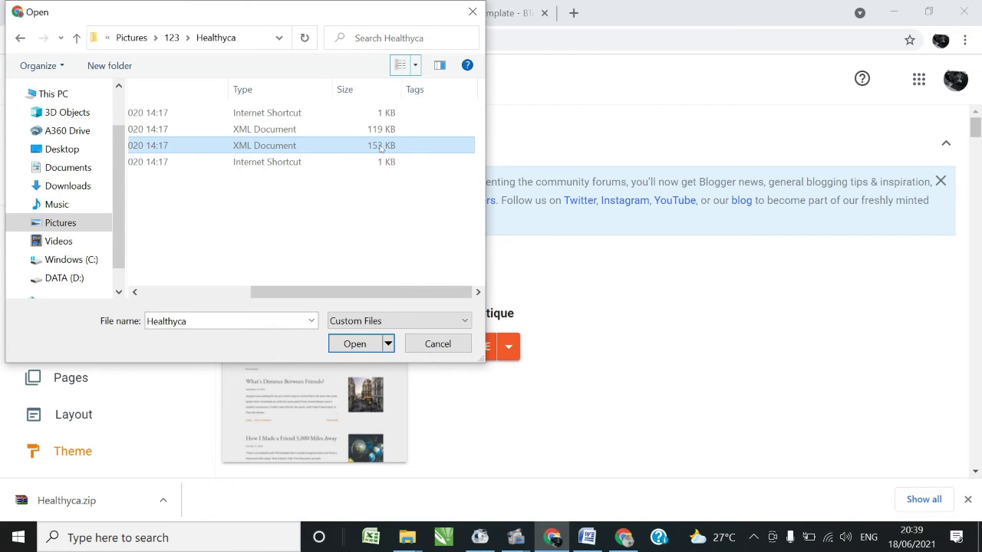
left_click(337, 346)
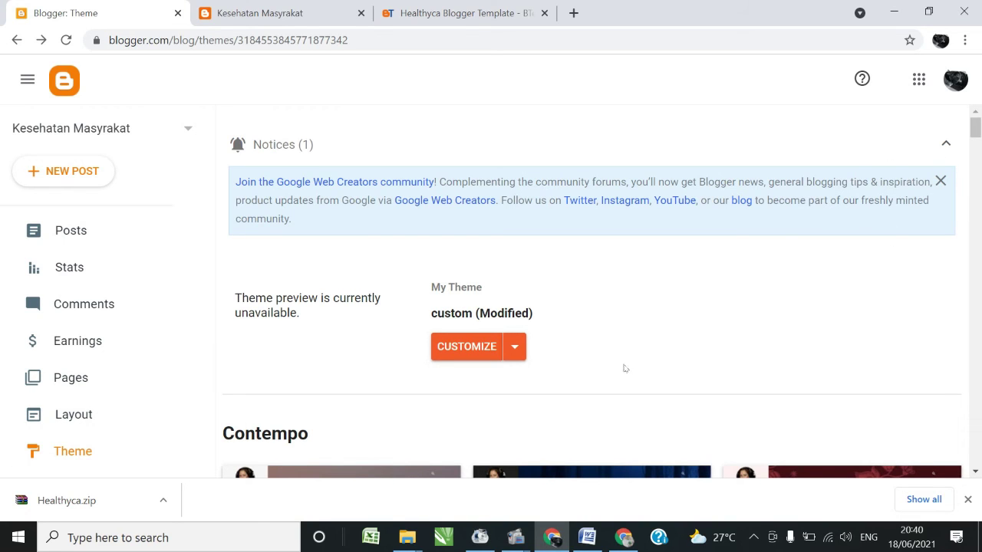
Reload the Kesehatan Masyrakat blog and look over its home page with the uploaded theme.
left_click(296, 4)
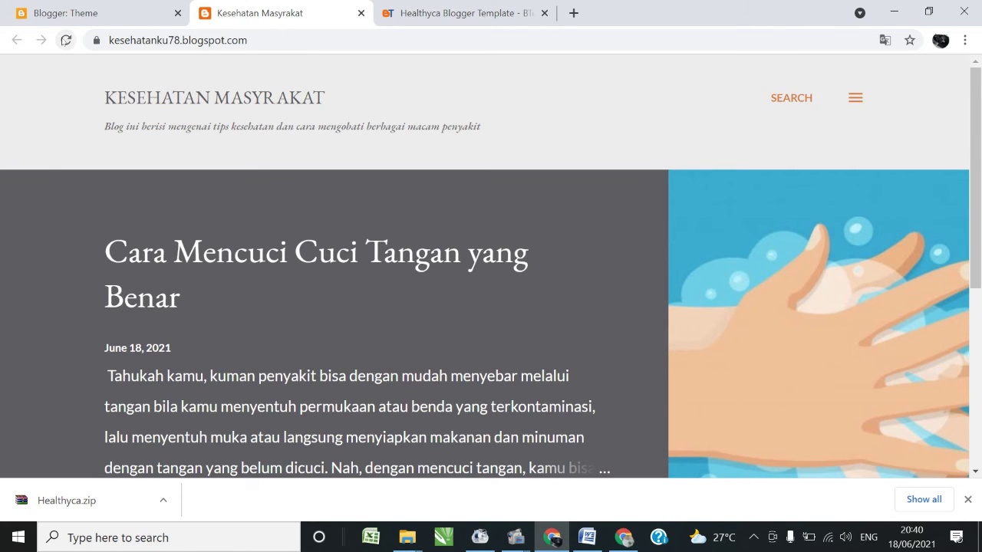
left_click(66, 39)
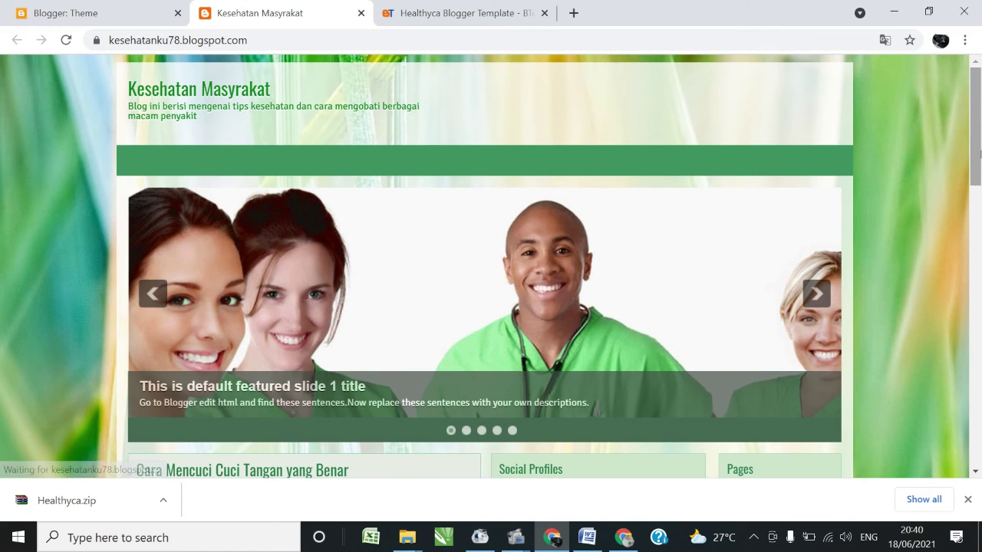
mouse_move(980, 146)
left_mouse_down()
mouse_move(979, 383)
mouse_move(980, 138)
left_mouse_up()
Compare the live blog's appearance with the Healthyca preview on BTemplates, then return to the Blogger Theme page.
left_click(458, 6)
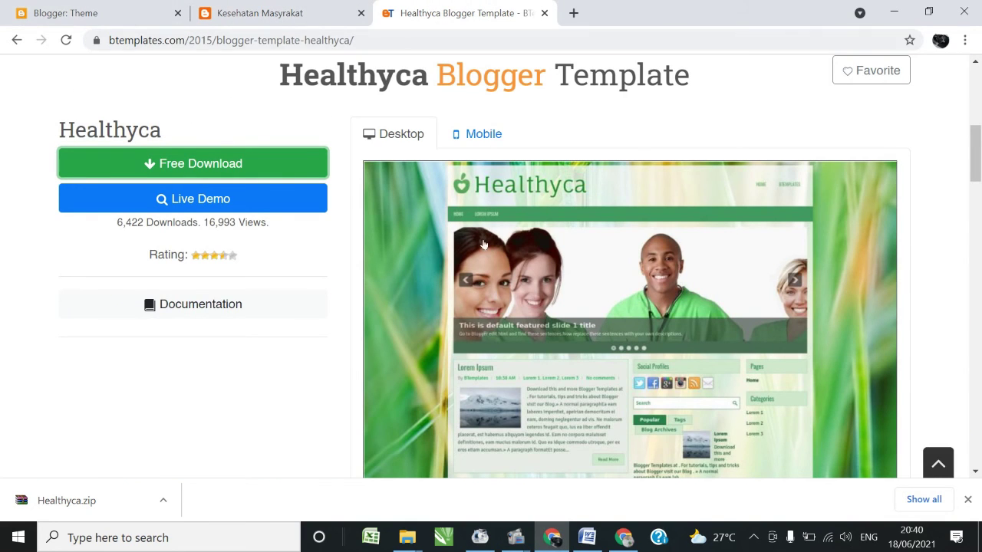
left_click(315, 6)
left_click(80, 6)
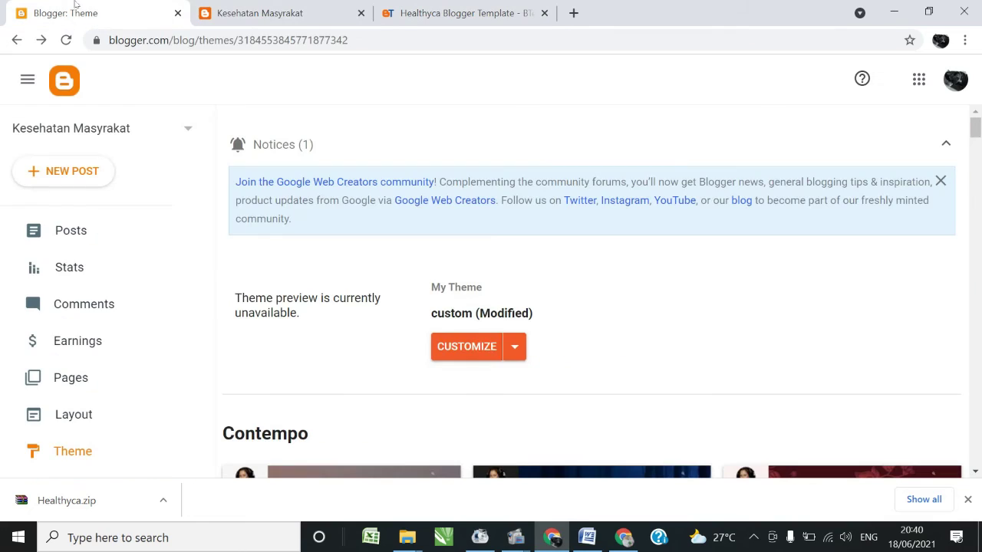
left_click(241, 6)
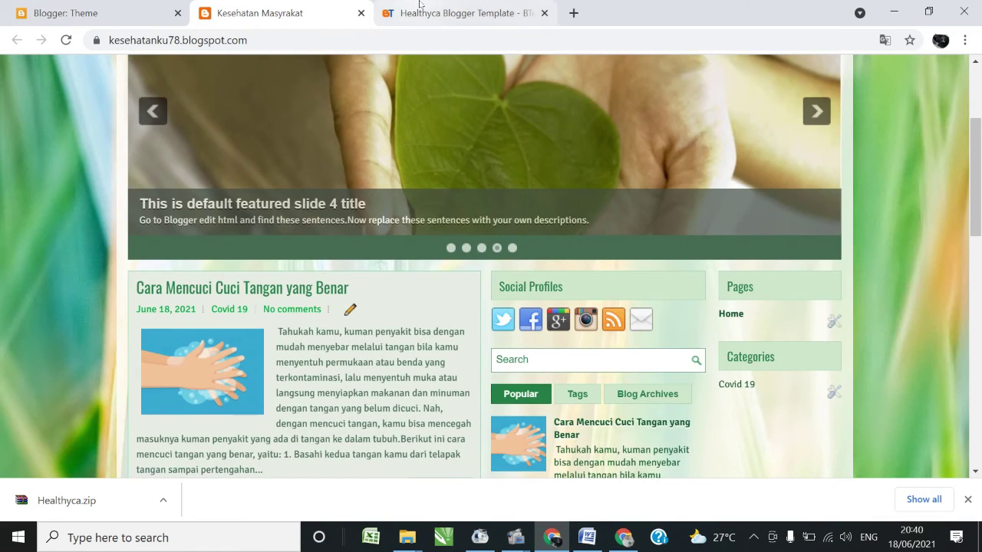
left_click(422, 7)
left_click(324, 4)
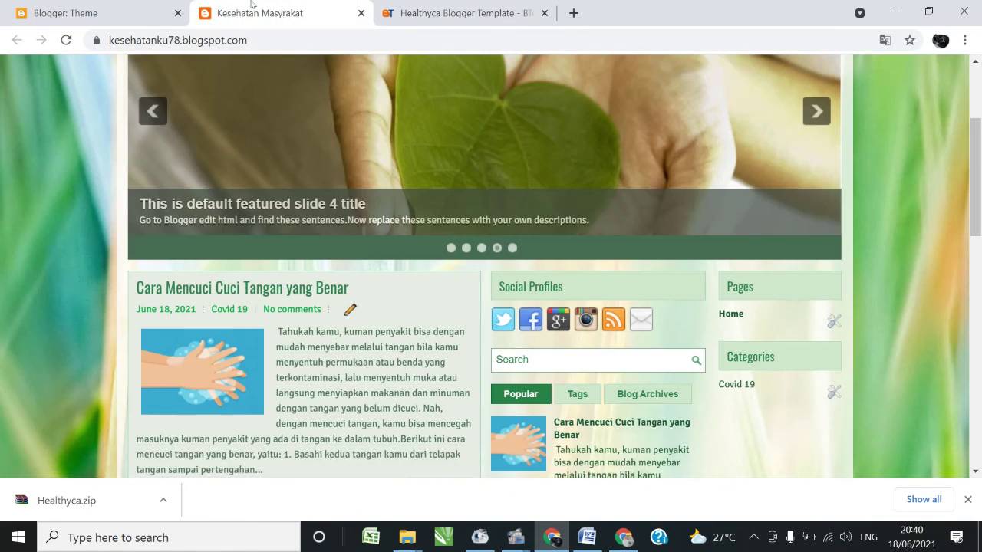
left_click(87, 3)
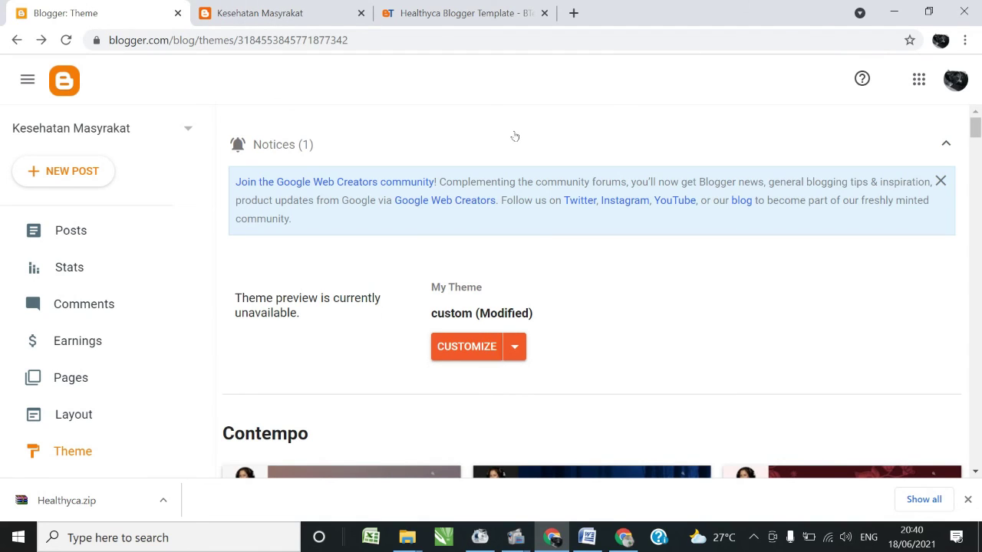